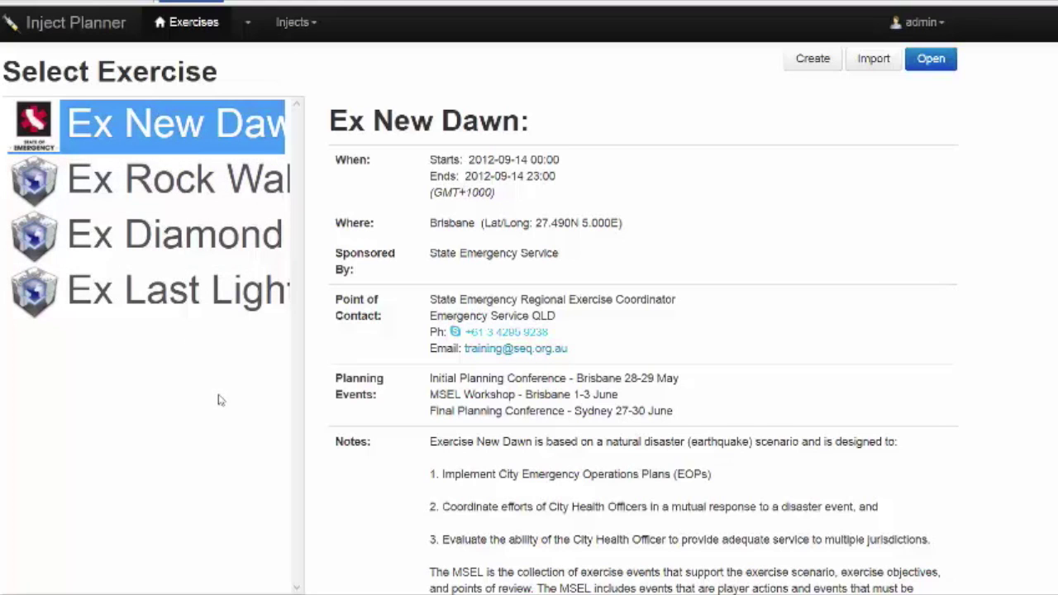
Step: Review the details of Ex Rock Wallaby and Ex New Dawn, and check the exercise import dialog
{"action": "left_click", "coordinate": [200, 192]}
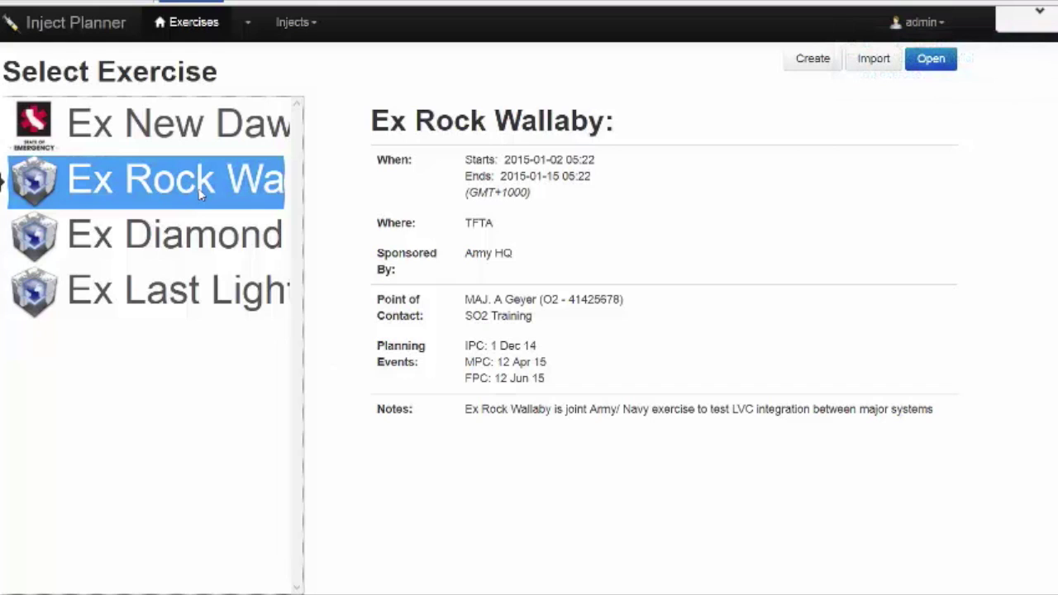
{"action": "left_click", "coordinate": [157, 140]}
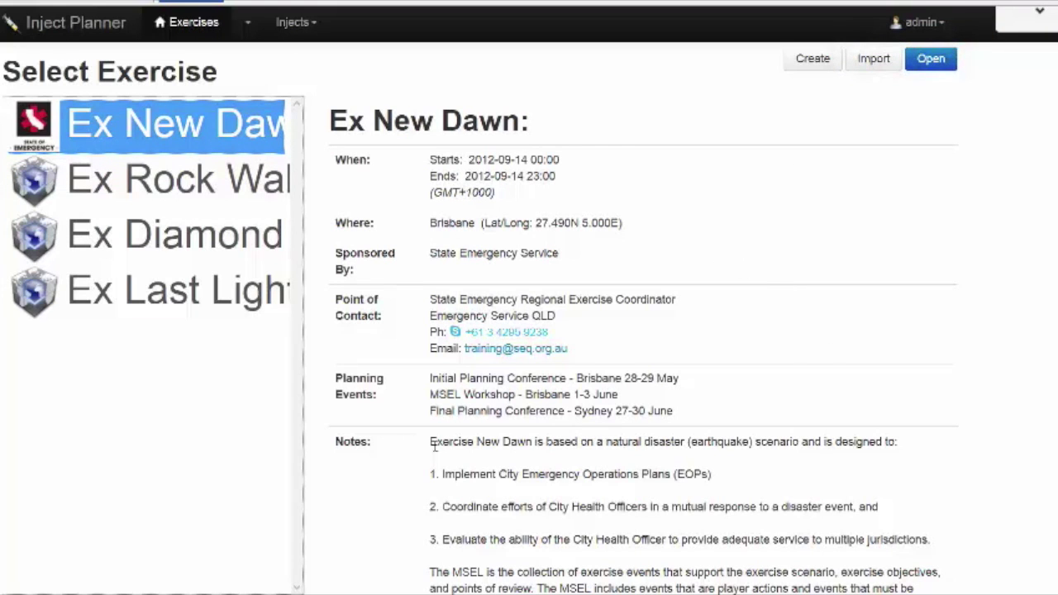
{"action": "scroll", "coordinate": [839, 330], "scroll_direction": "down", "scroll_amount": 1}
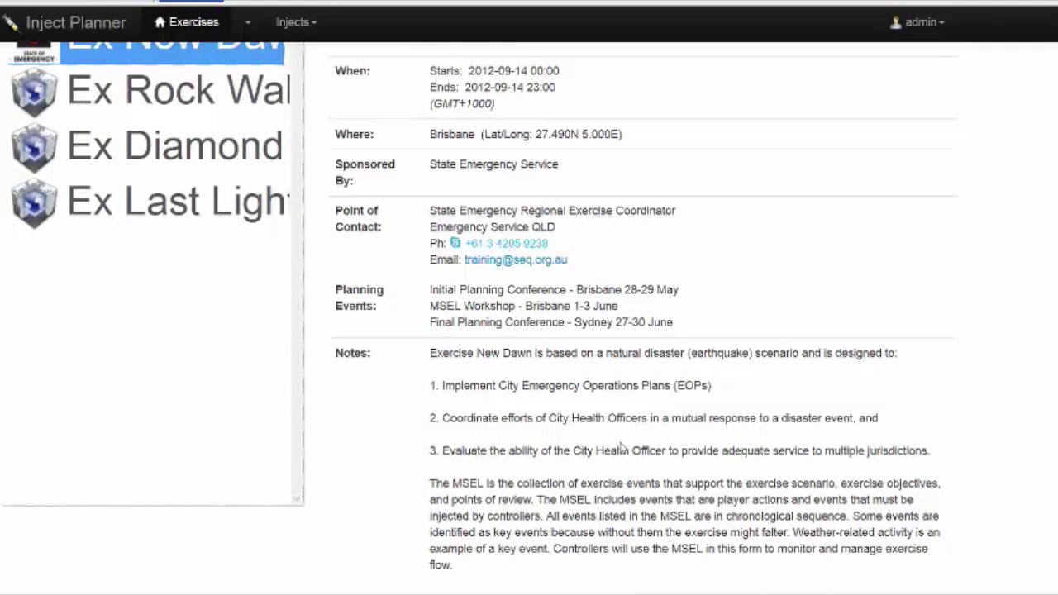
{"action": "scroll", "coordinate": [626, 440], "scroll_direction": "up", "scroll_amount": 1}
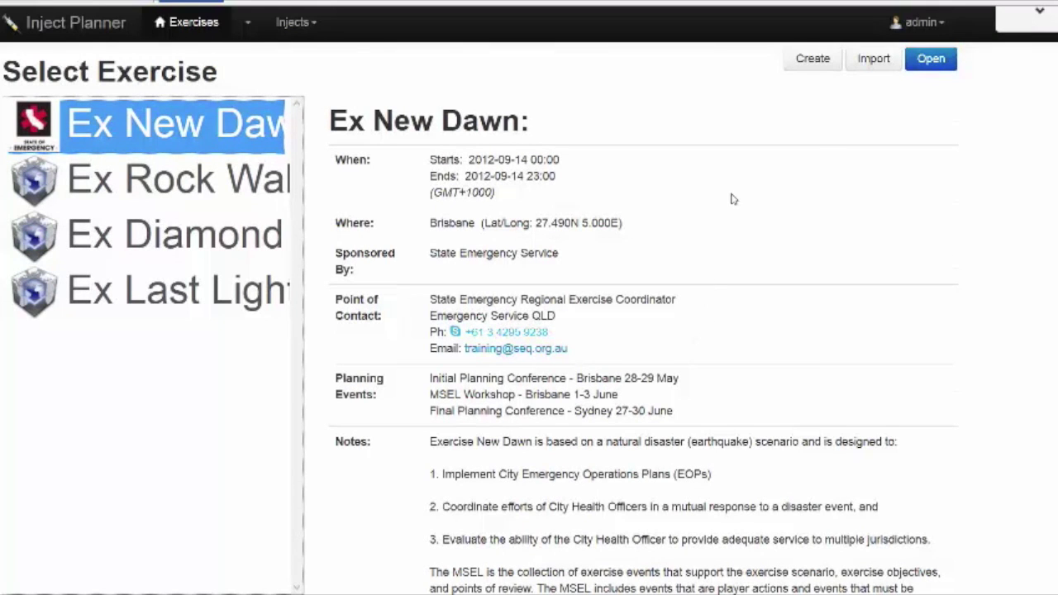
{"action": "left_click", "coordinate": [872, 66]}
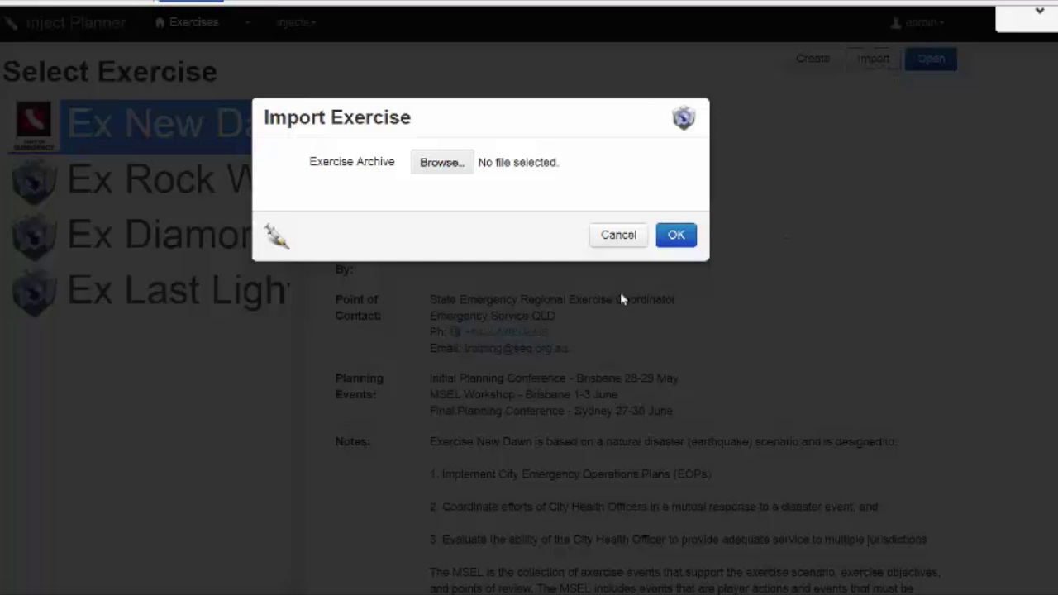
{"action": "left_click", "coordinate": [619, 236]}
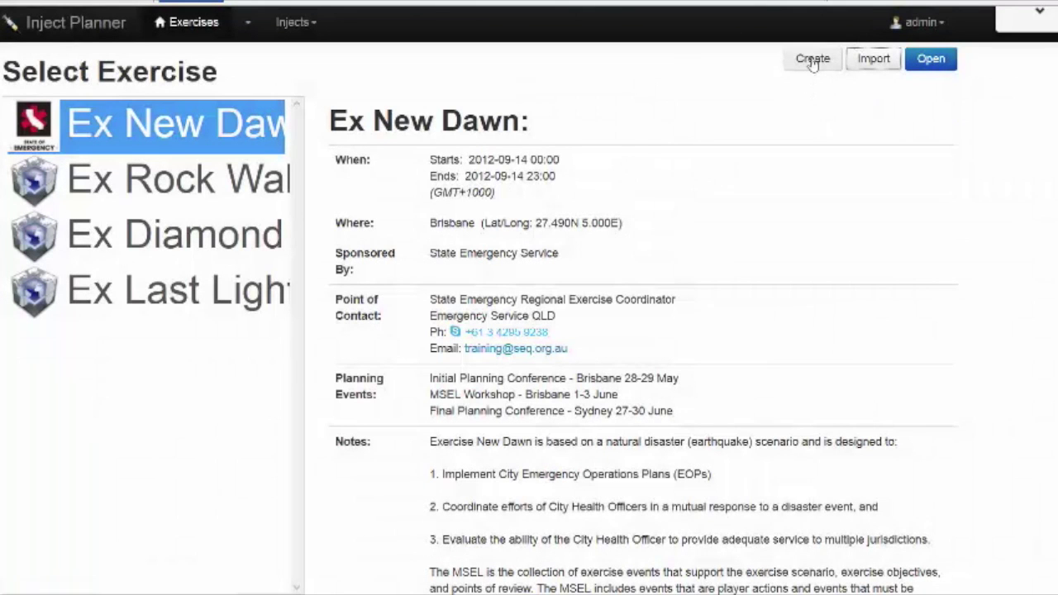
Step: Start creating an exercise, look through its form and set Ex Rock Wallaby as the template exercise
{"action": "left_click", "coordinate": [813, 61]}
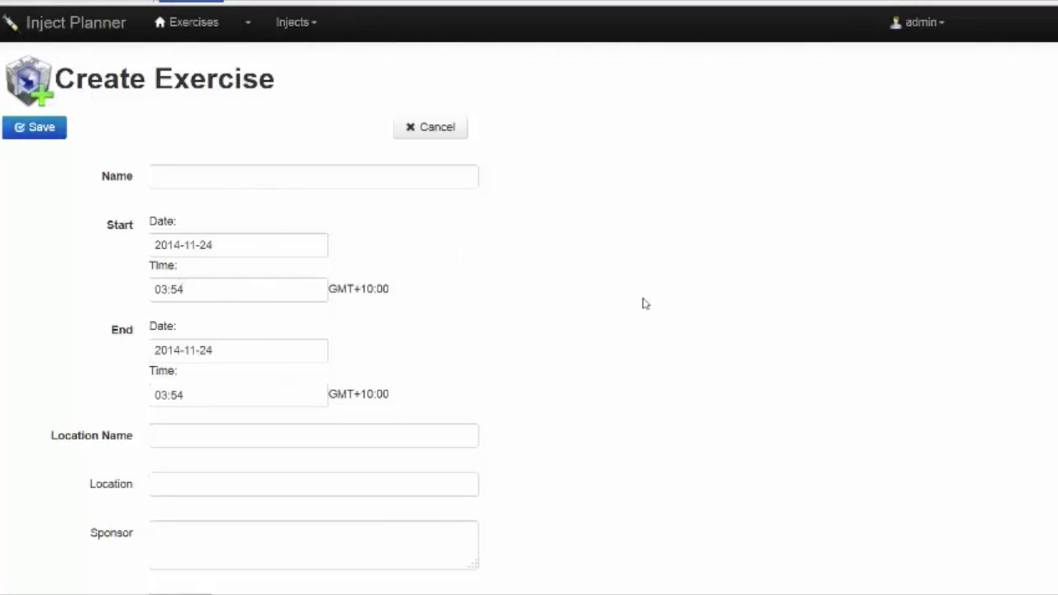
{"action": "scroll", "coordinate": [645, 303], "scroll_direction": "down", "scroll_amount": 4}
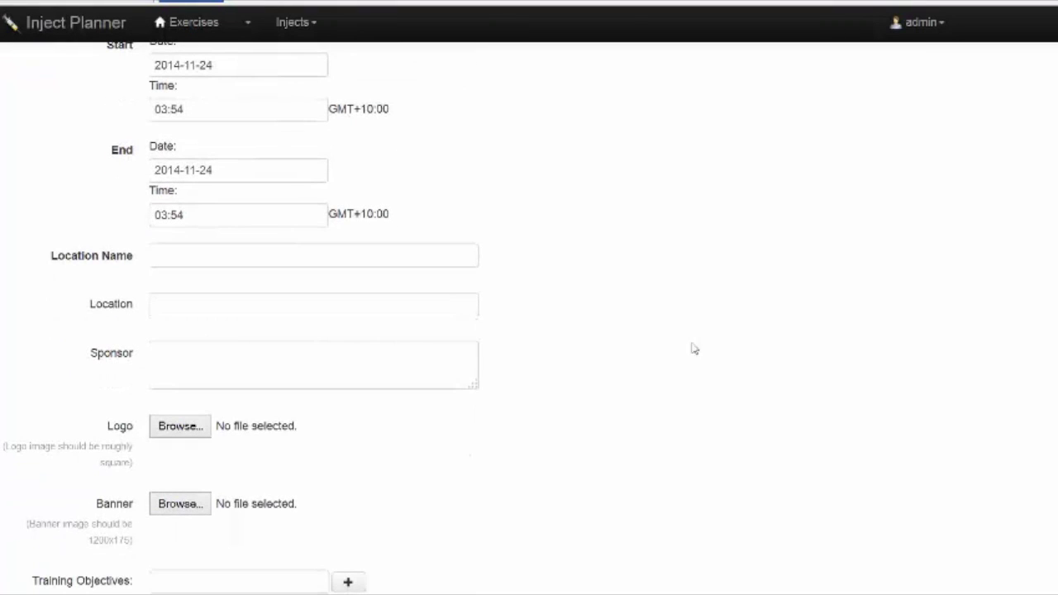
{"action": "scroll", "coordinate": [746, 274], "scroll_direction": "down", "scroll_amount": 4}
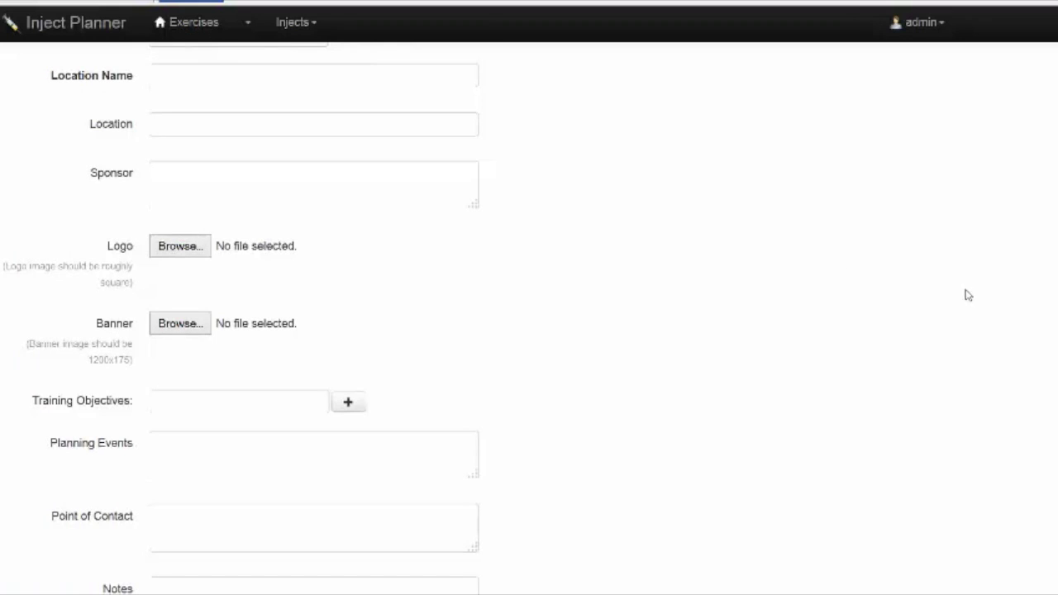
{"action": "scroll", "coordinate": [952, 310], "scroll_direction": "down", "scroll_amount": 6}
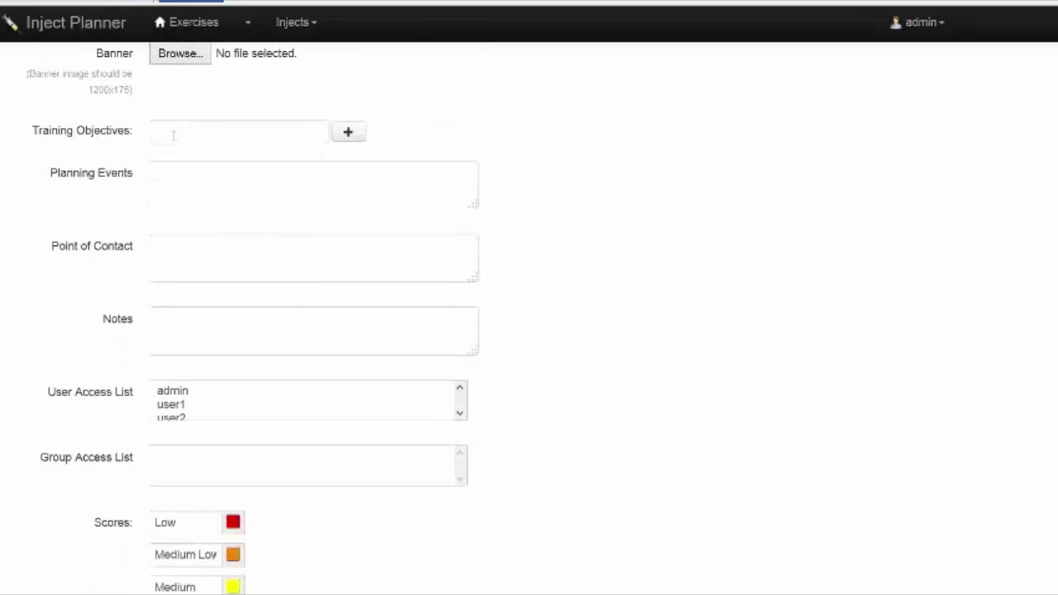
{"action": "scroll", "coordinate": [671, 328], "scroll_direction": "down", "scroll_amount": 3}
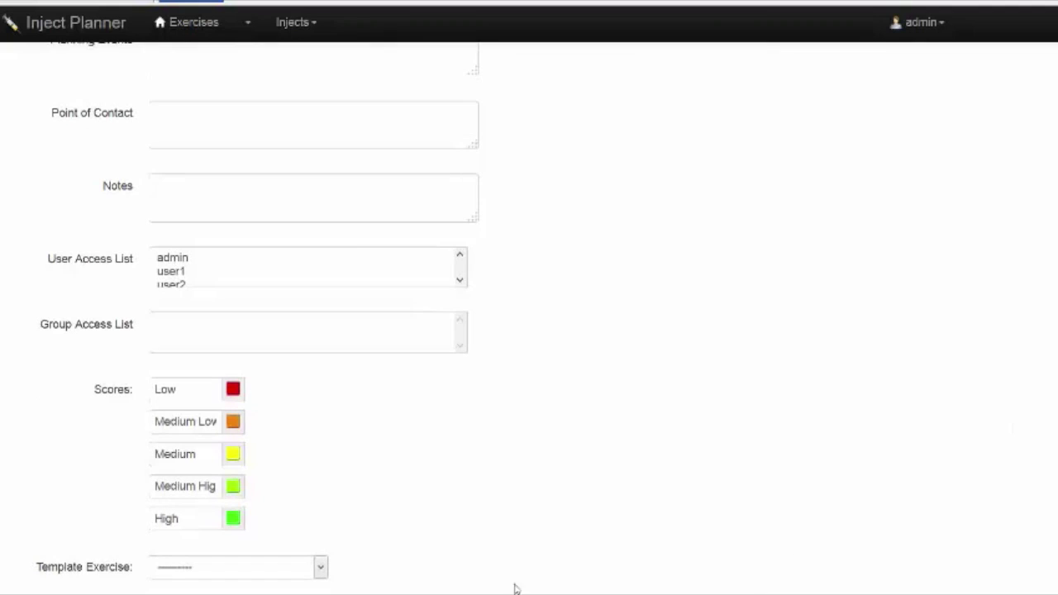
{"action": "left_click", "coordinate": [322, 569]}
{"action": "left_click", "coordinate": [248, 520]}
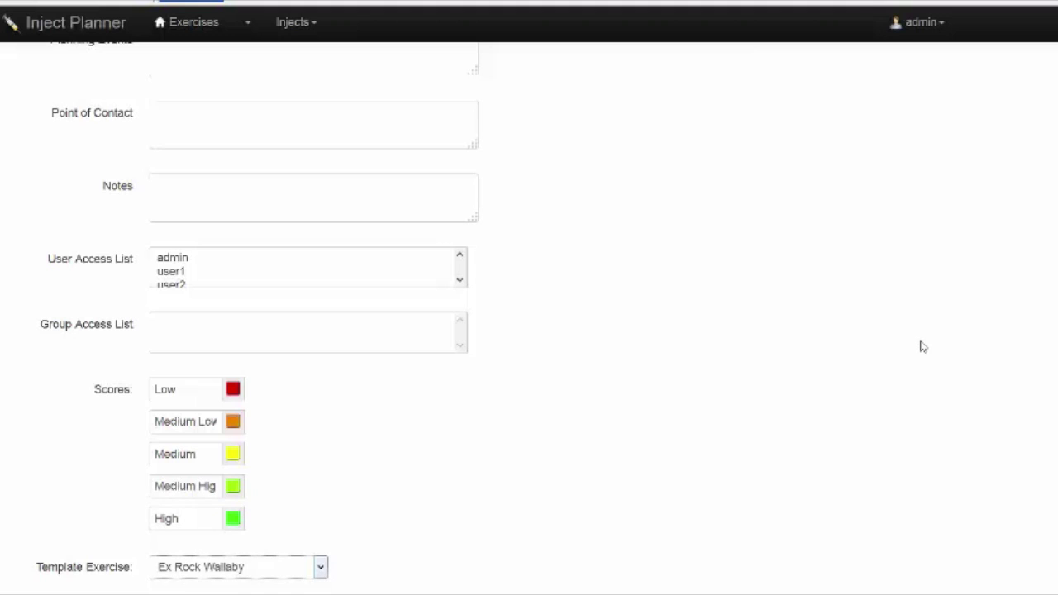
{"action": "scroll", "coordinate": [886, 376], "scroll_direction": "up", "scroll_amount": 10}
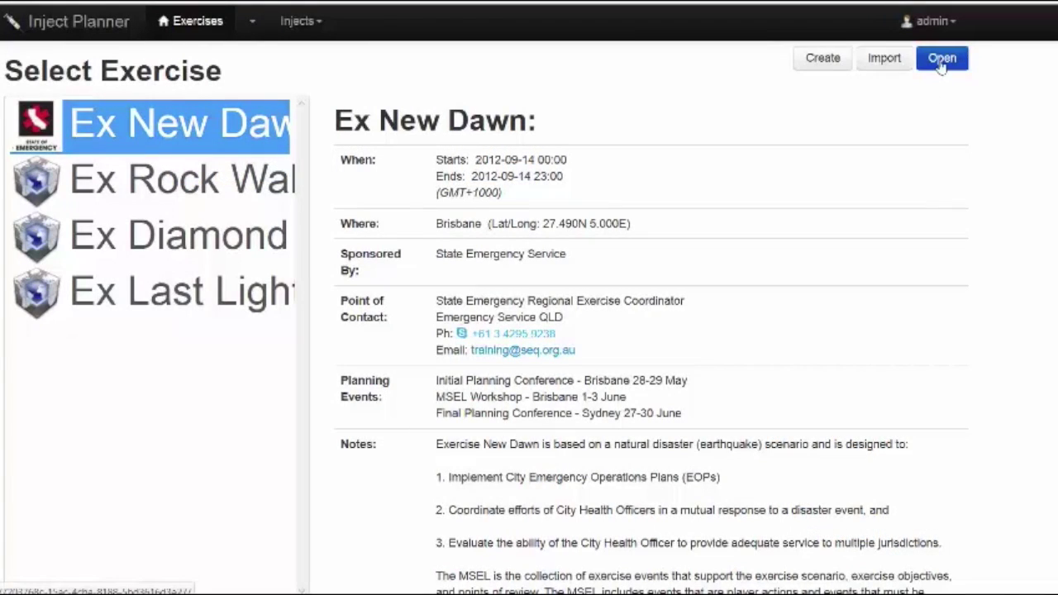
Step: Open Ex New Dawn and look through its Plans and Mapping and GIS resource folders
{"action": "left_click", "coordinate": [940, 62]}
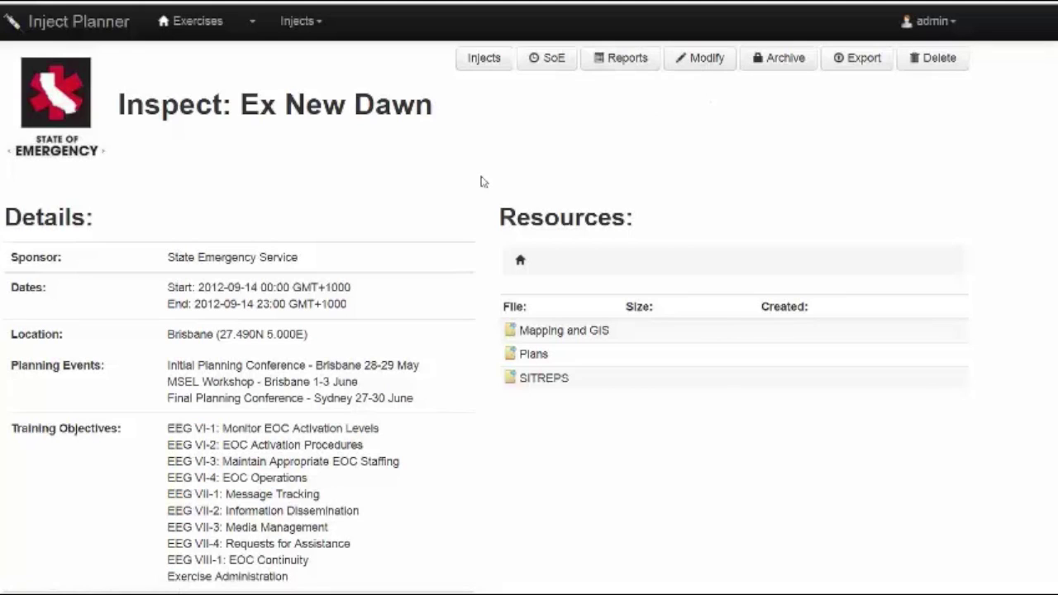
{"action": "scroll", "coordinate": [484, 182], "scroll_direction": "down", "scroll_amount": 2}
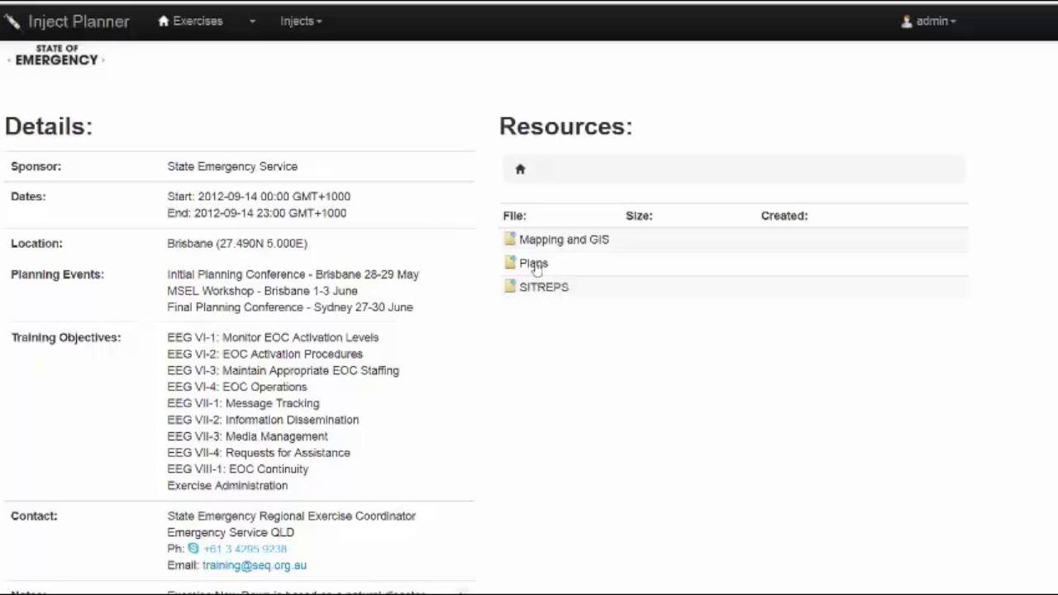
{"action": "left_click", "coordinate": [534, 264]}
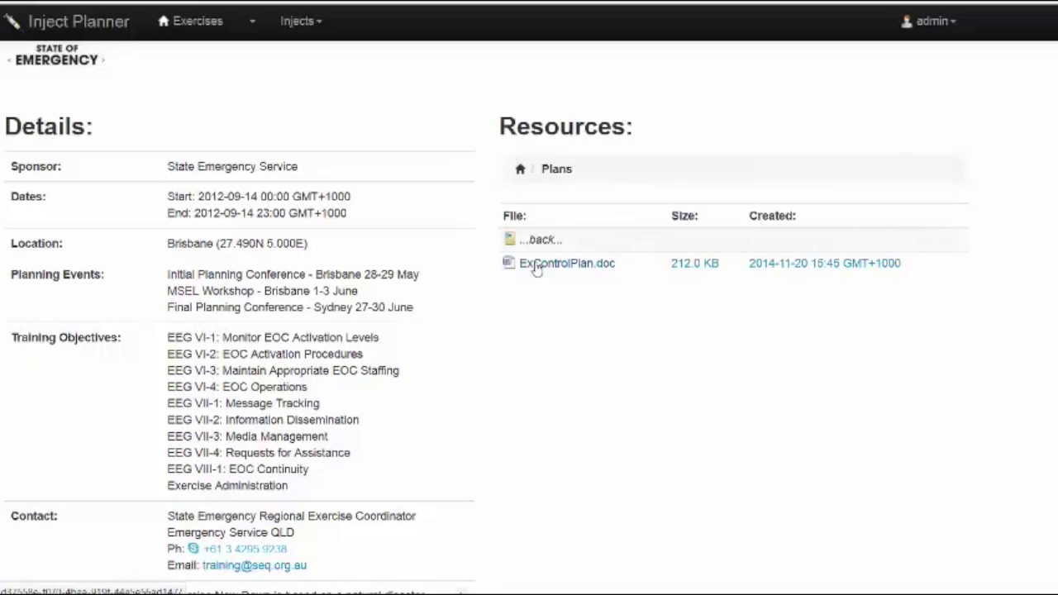
{"action": "left_click", "coordinate": [530, 244]}
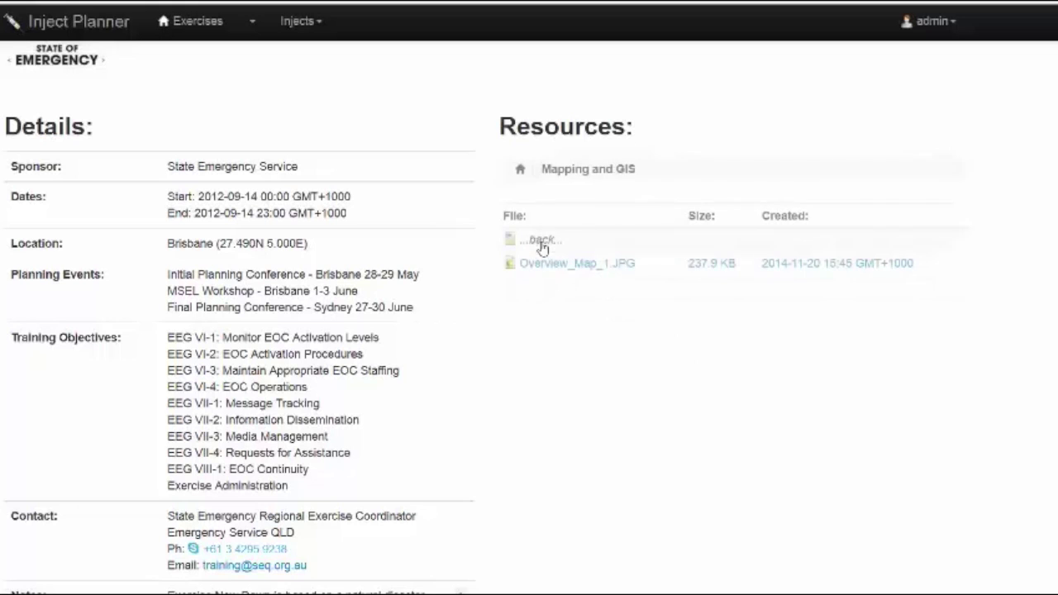
{"action": "left_click", "coordinate": [539, 269]}
{"action": "left_click", "coordinate": [553, 538]}
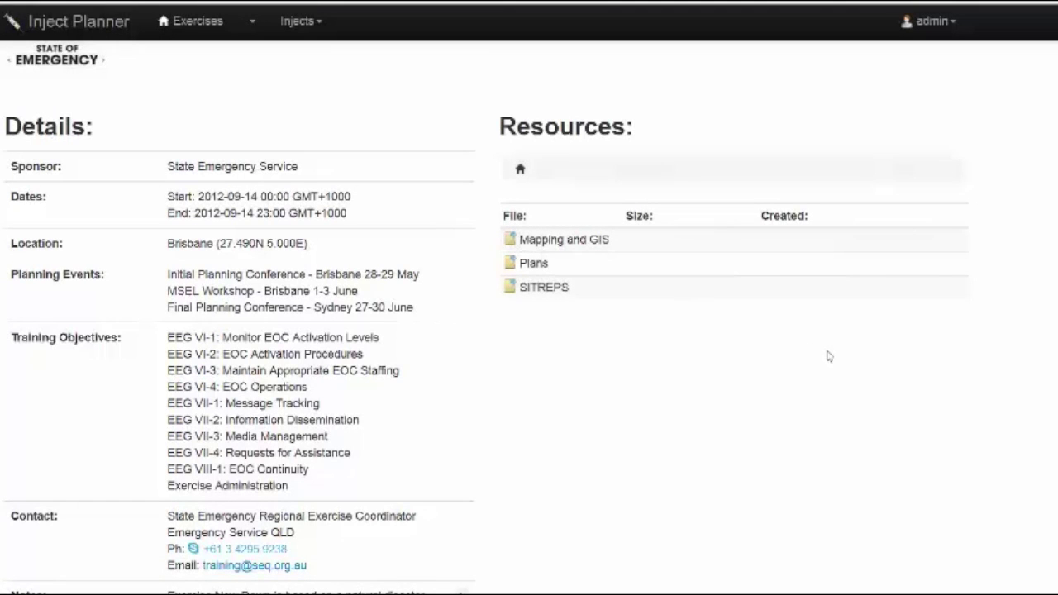
{"action": "scroll", "coordinate": [844, 366], "scroll_direction": "up", "scroll_amount": 1}
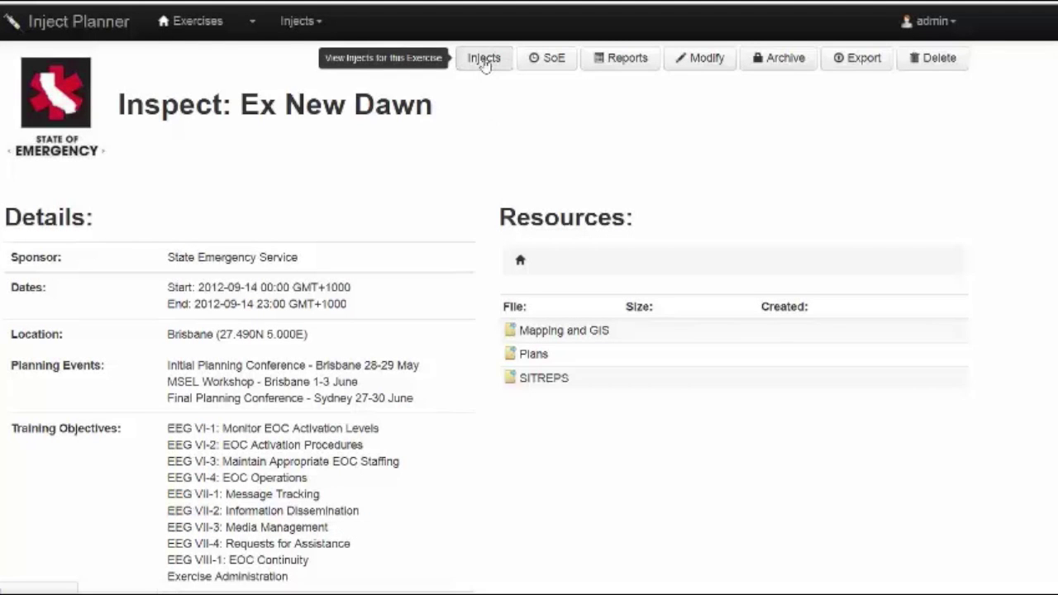
Step: Open the injects of Ex New Dawn and examine the table's columns from Name across to Controller and Key Event
{"action": "left_click", "coordinate": [484, 59]}
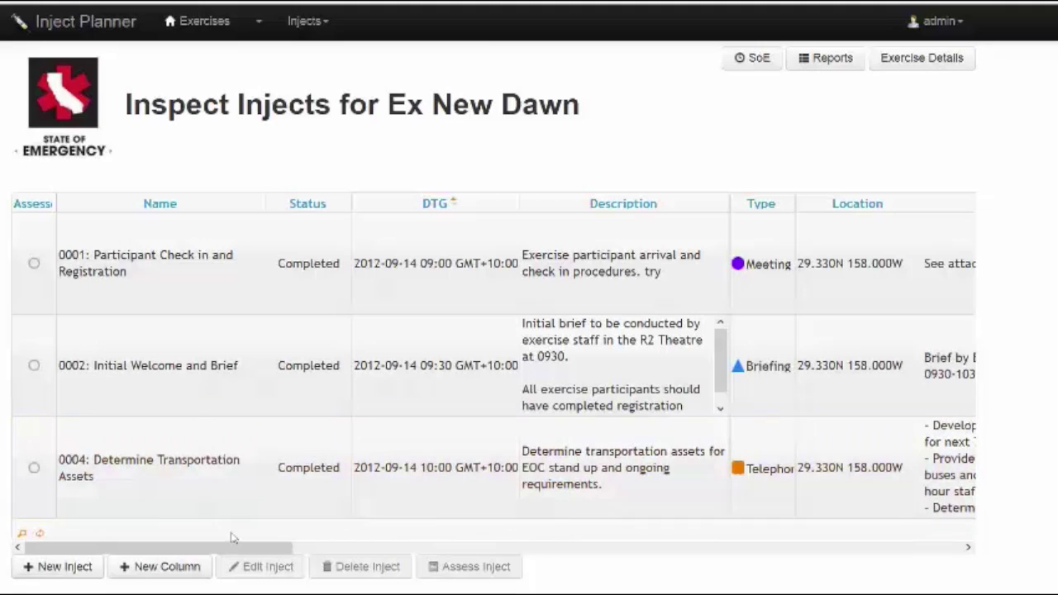
{"action": "left_click", "coordinate": [222, 511]}
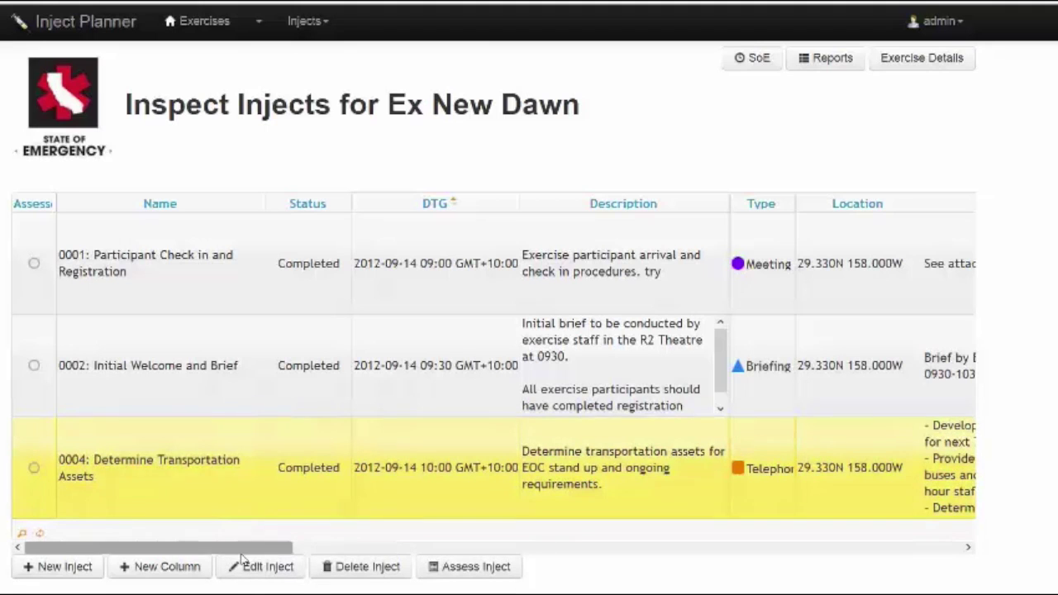
{"action": "left_click_drag", "start_coordinate": [261, 552], "coordinate": [267, 553]}
{"action": "scroll", "coordinate": [267, 554], "scroll_direction": "right", "scroll_amount": 2}
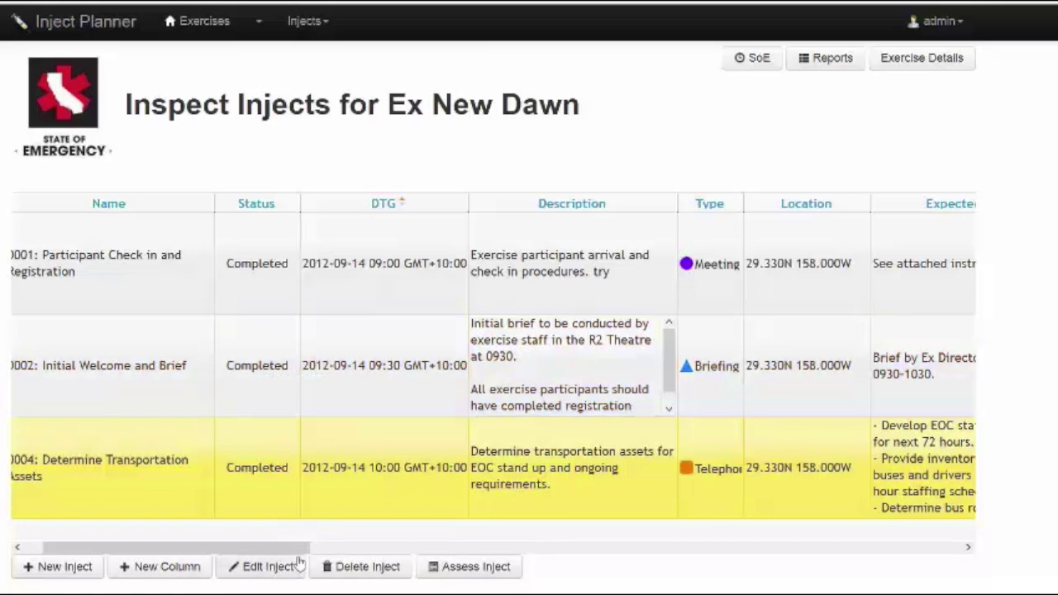
{"action": "left_click_drag", "start_coordinate": [293, 548], "coordinate": [319, 547]}
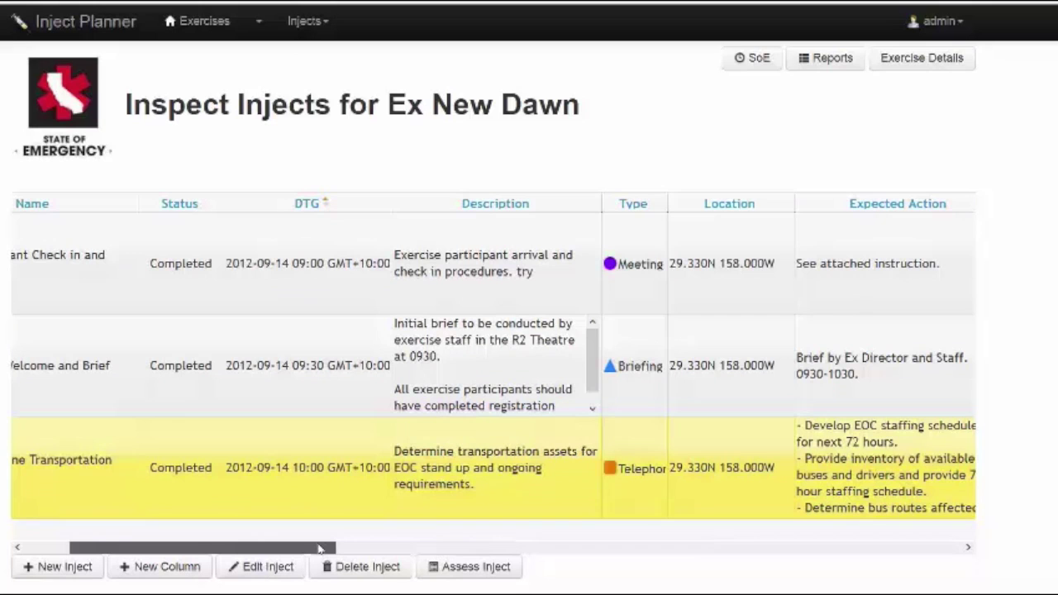
{"action": "left_click_drag", "start_coordinate": [319, 548], "coordinate": [395, 549]}
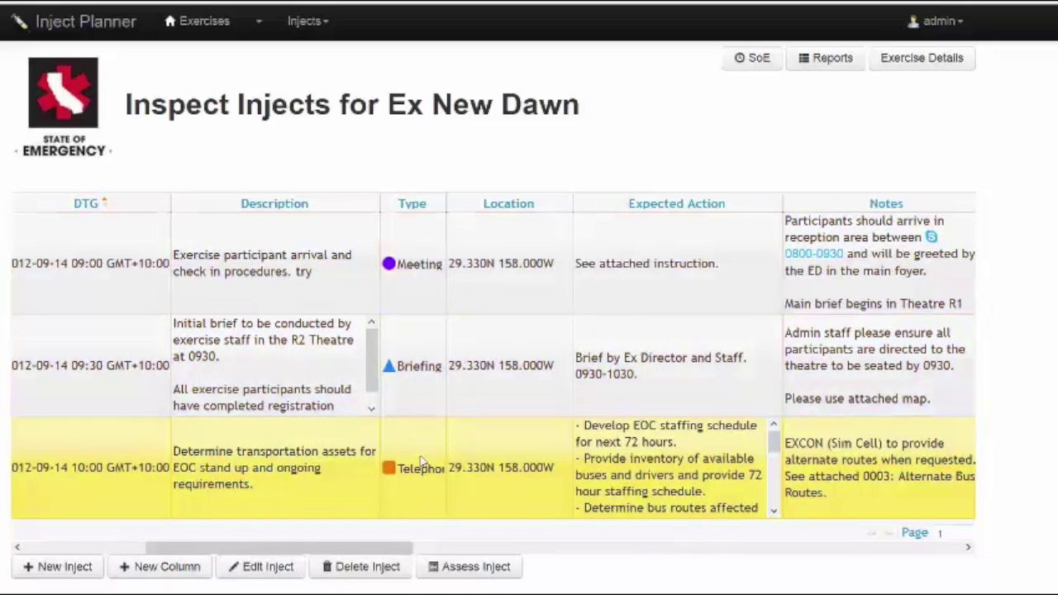
{"action": "left_click_drag", "start_coordinate": [389, 556], "coordinate": [459, 559]}
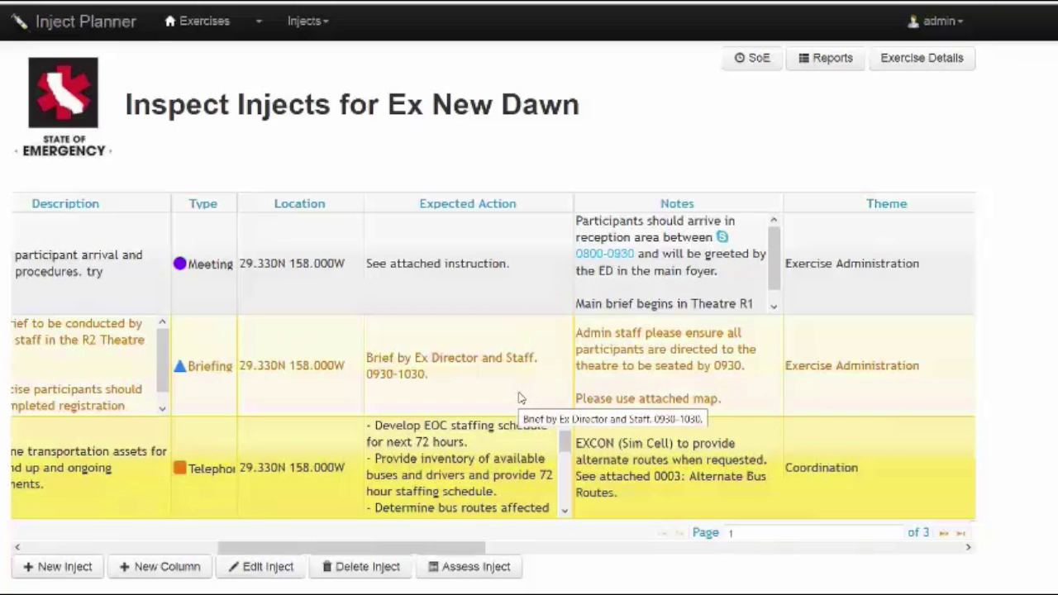
{"action": "left_click_drag", "start_coordinate": [477, 549], "coordinate": [601, 549]}
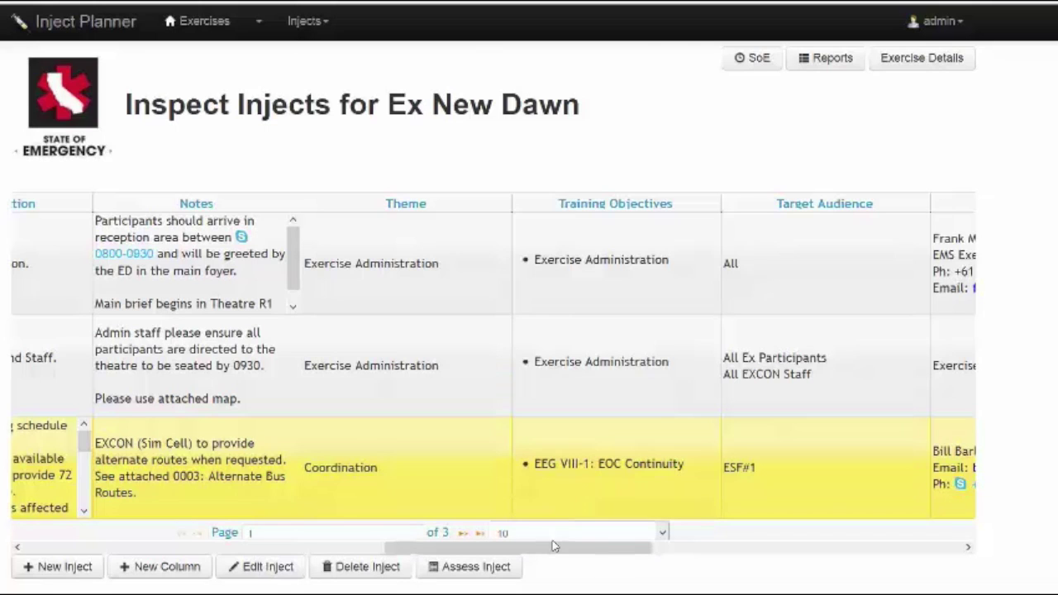
{"action": "left_click_drag", "start_coordinate": [550, 555], "coordinate": [735, 550]}
Step: Check the resource files attached to inject 0003
{"action": "scroll", "coordinate": [768, 491], "scroll_direction": "down", "scroll_amount": 3}
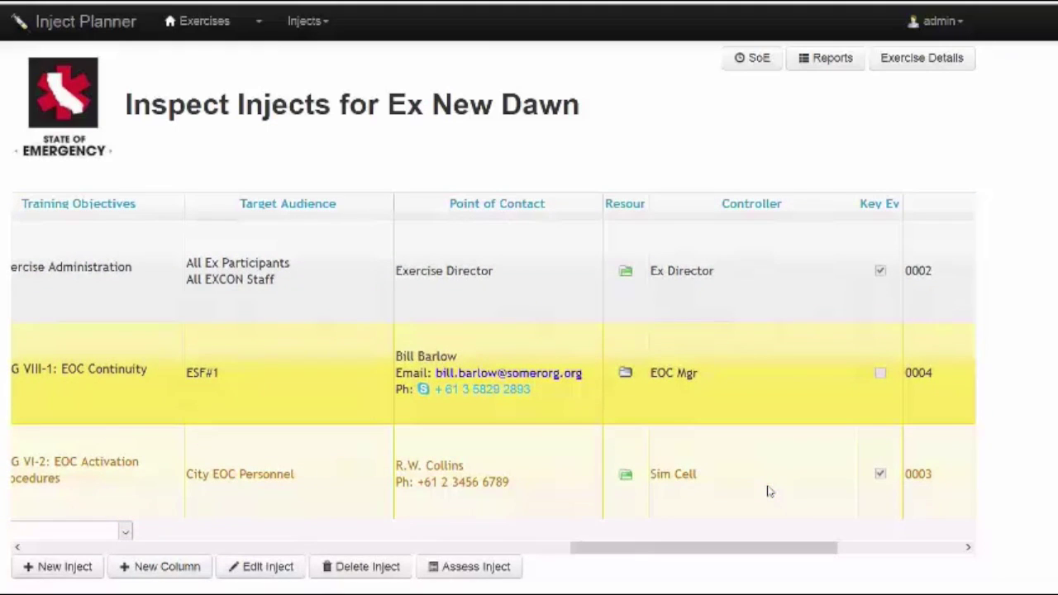
{"action": "scroll", "coordinate": [768, 489], "scroll_direction": "down", "scroll_amount": 1}
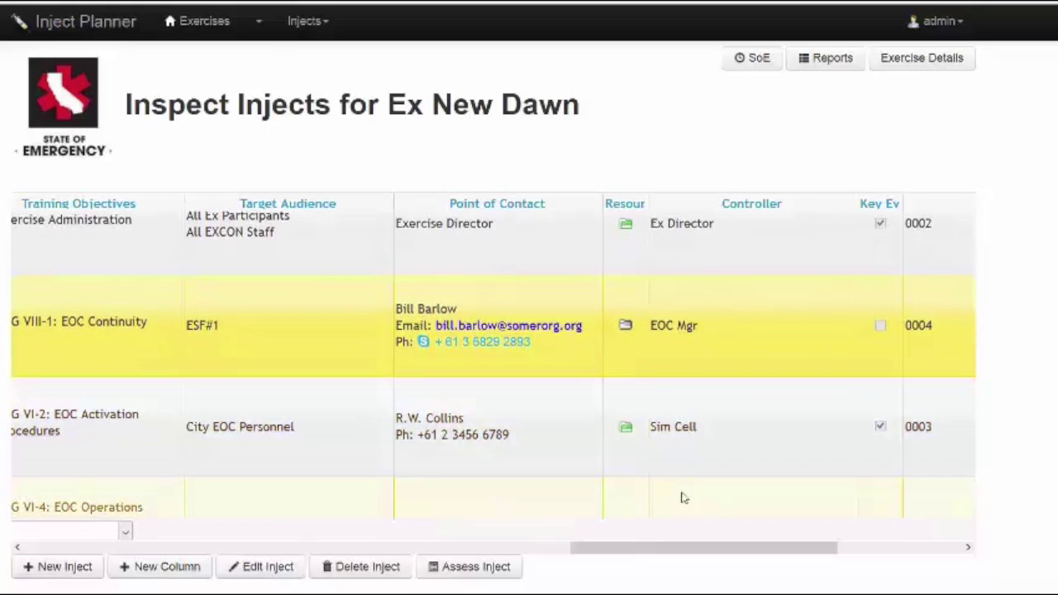
{"action": "left_click", "coordinate": [628, 429]}
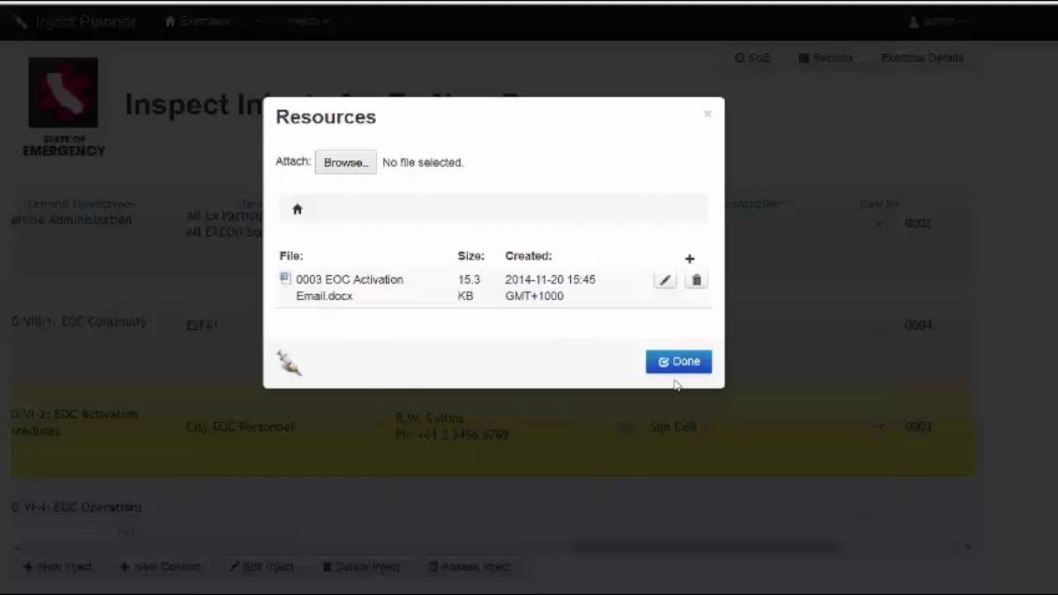
{"action": "left_click", "coordinate": [684, 364]}
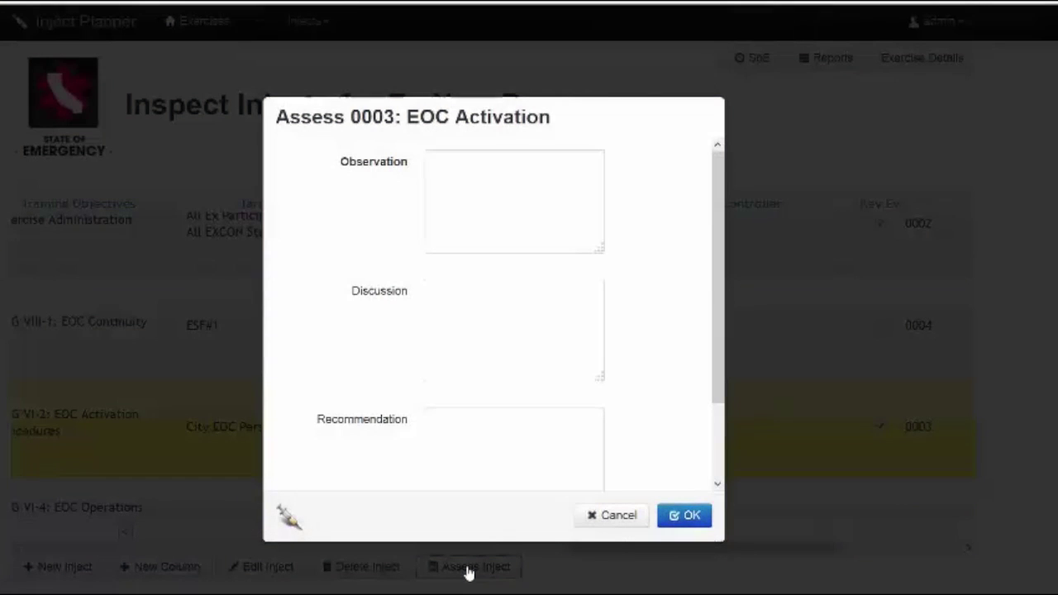
Step: Assess inject 0003: EOC Activation with "xx" as Observation, Discussion and Recommendation and a Medium score, and save the assessment
{"action": "left_click", "coordinate": [448, 176]}
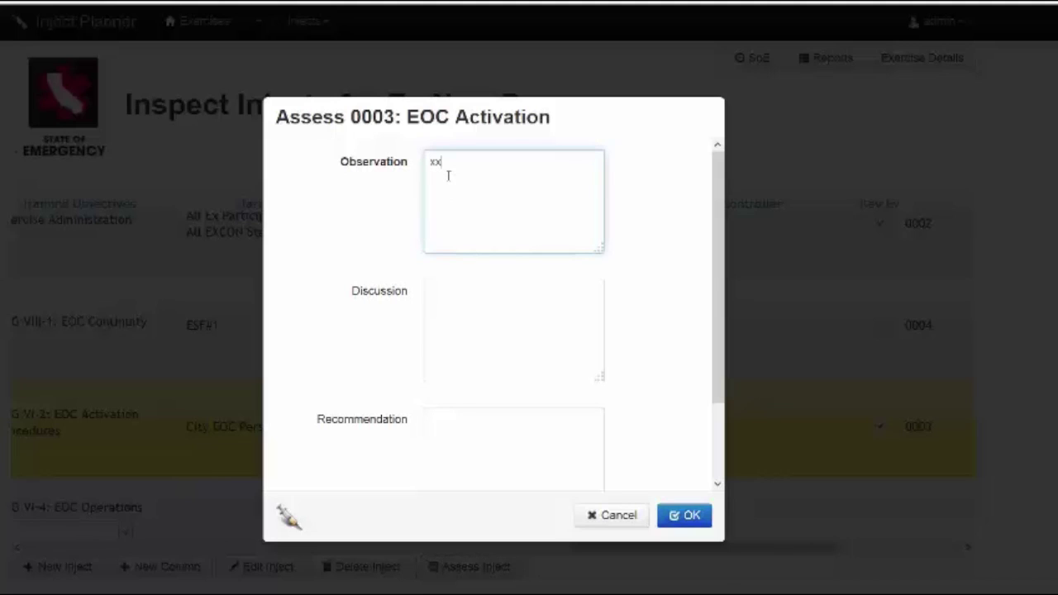
{"action": "left_click", "coordinate": [455, 304]}
{"action": "type", "text": "xx"}
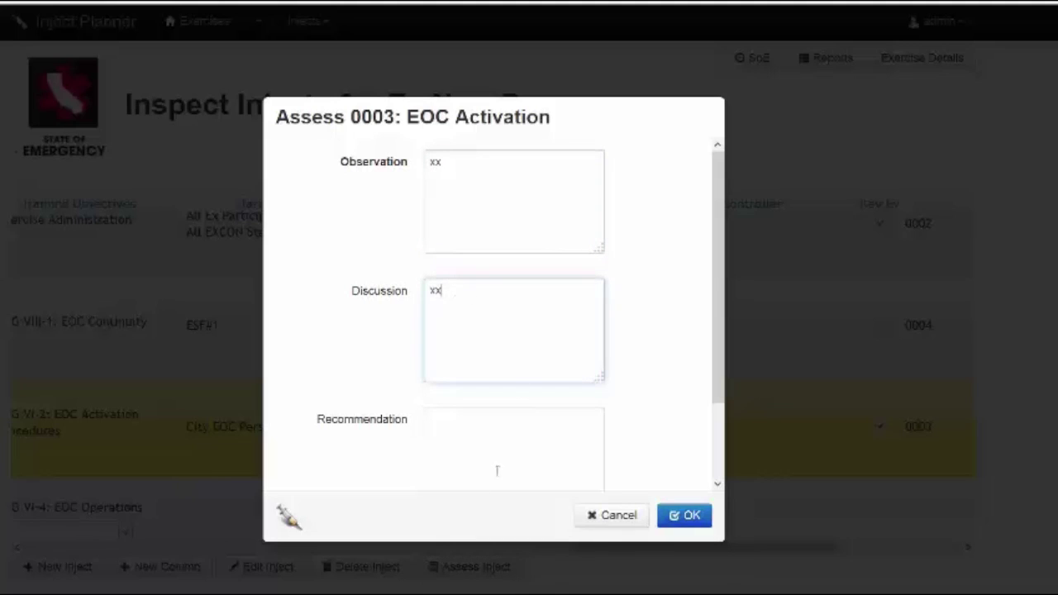
{"action": "left_click", "coordinate": [451, 428]}
{"action": "type", "text": "xx"}
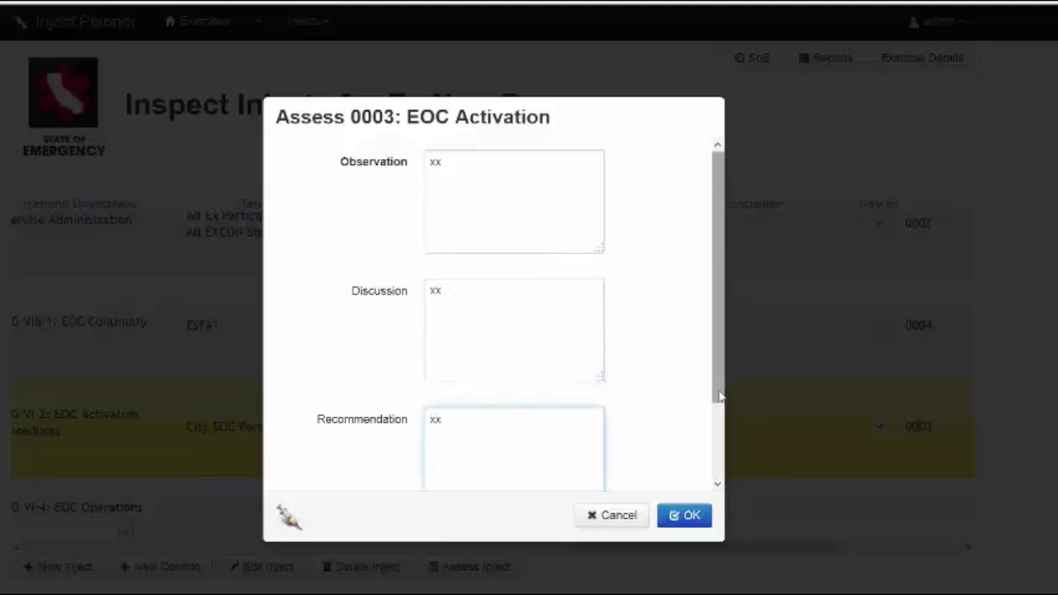
{"action": "left_click_drag", "start_coordinate": [719, 396], "coordinate": [716, 490]}
{"action": "left_click", "coordinate": [599, 454]}
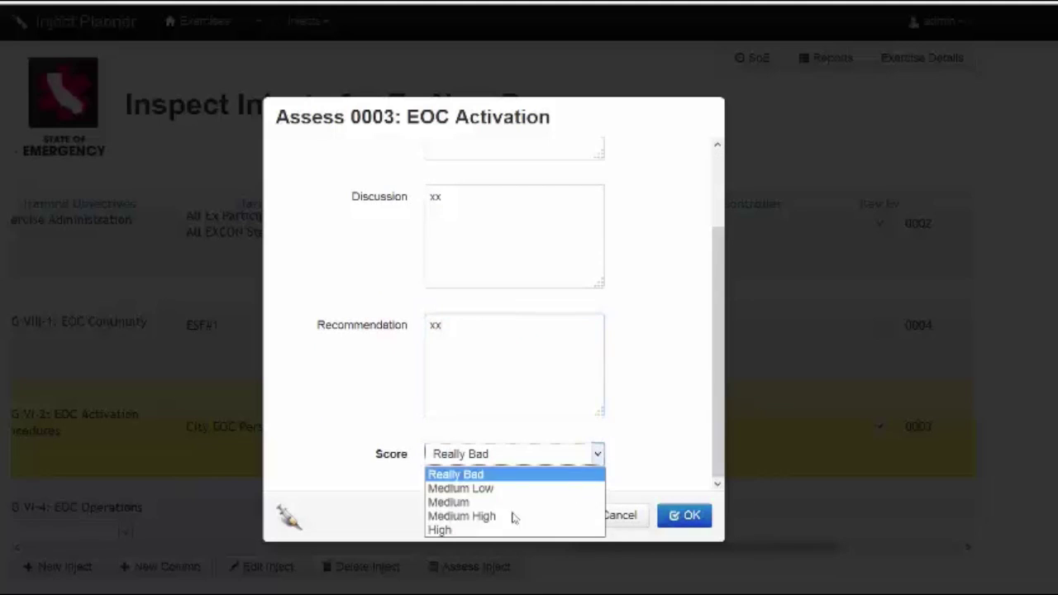
{"action": "left_click", "coordinate": [469, 504]}
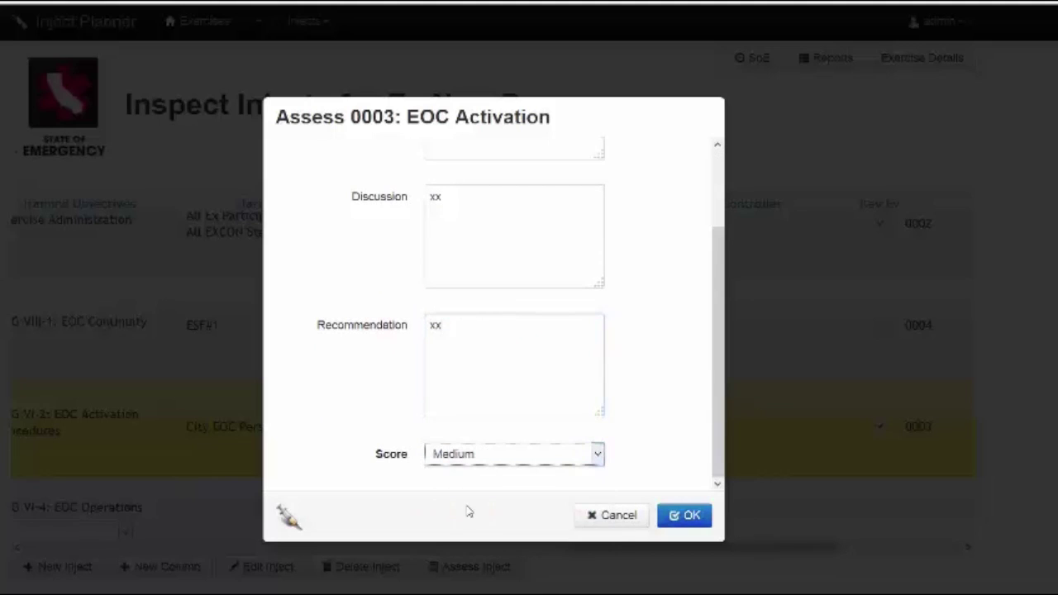
{"action": "left_click", "coordinate": [684, 521]}
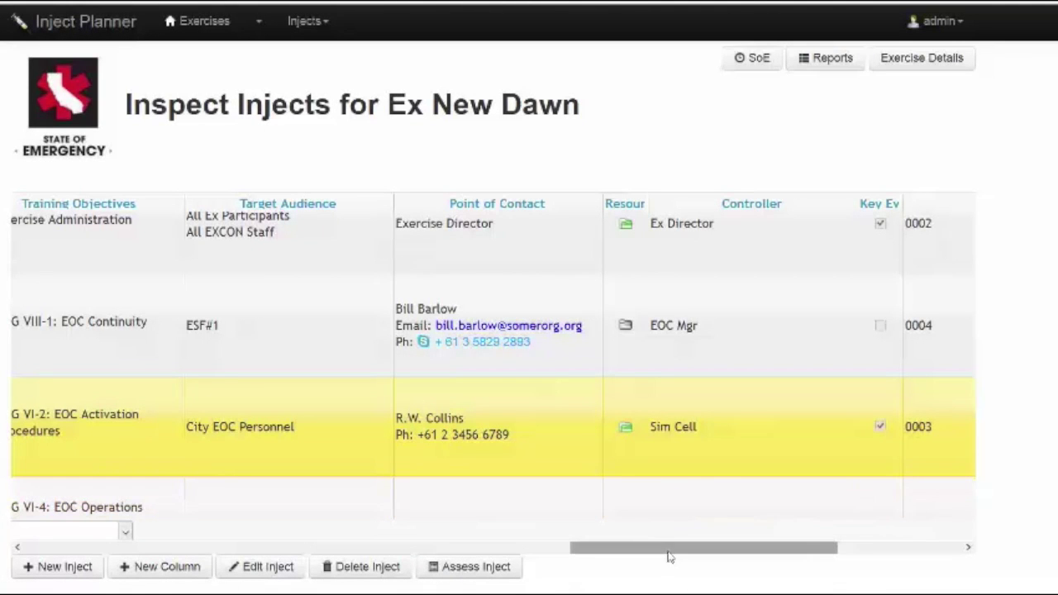
Step: Open the SoE timeline for Ex New Dawn and view the actions available for inject 0003: EOC Activation
{"action": "left_click_drag", "start_coordinate": [662, 552], "coordinate": [51, 541]}
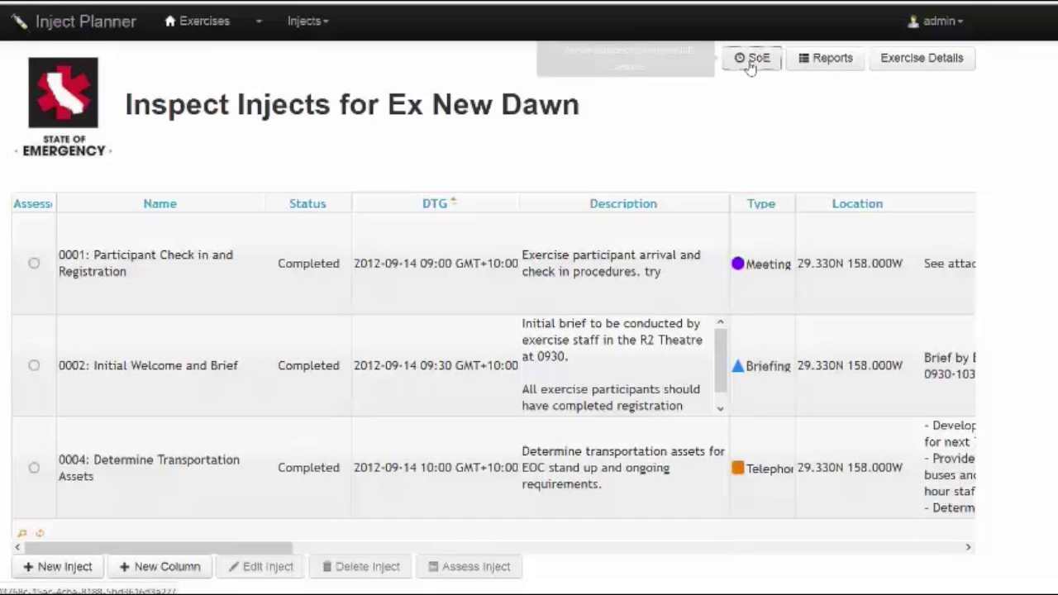
{"action": "left_click", "coordinate": [752, 59]}
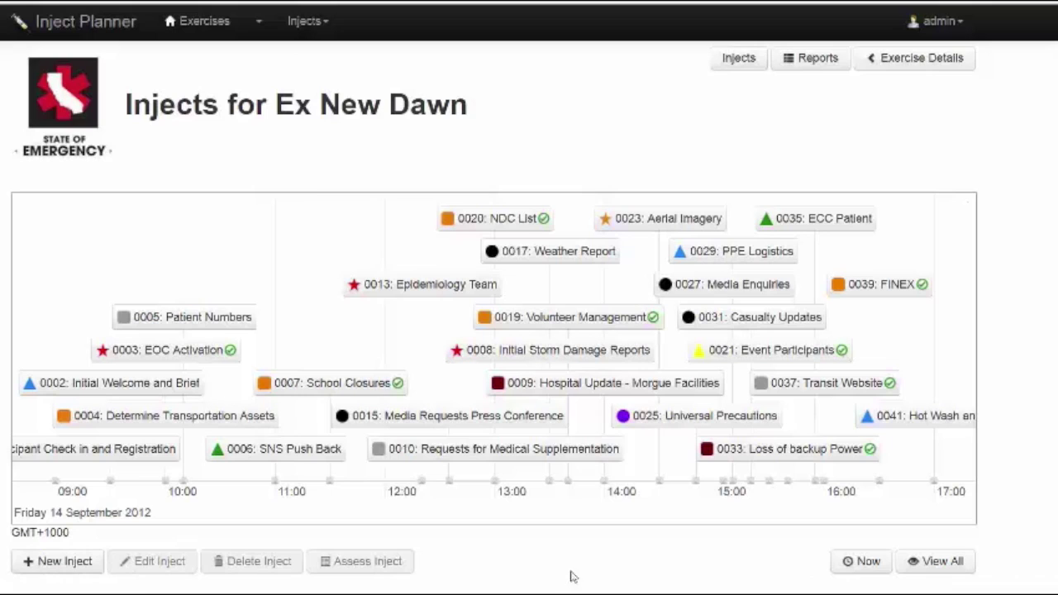
{"action": "left_click", "coordinate": [174, 350]}
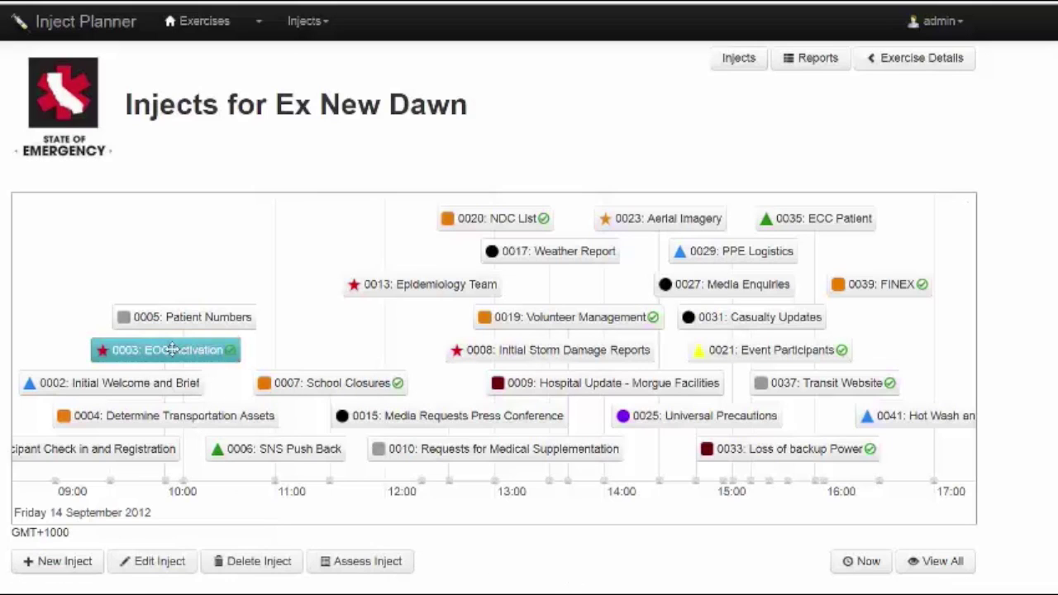
{"action": "right_click", "coordinate": [172, 349]}
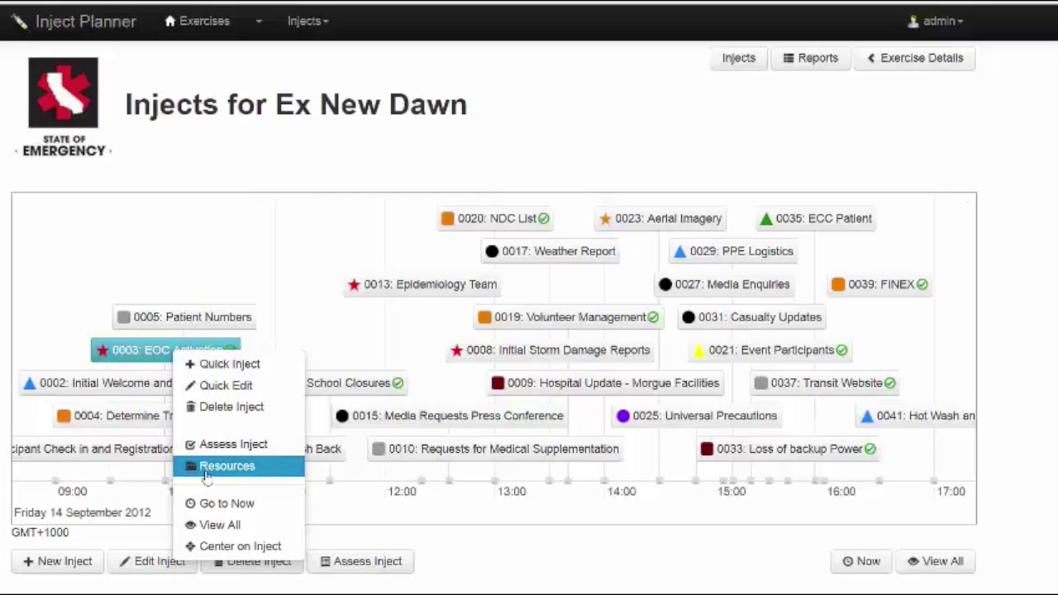
{"action": "left_click", "coordinate": [128, 351]}
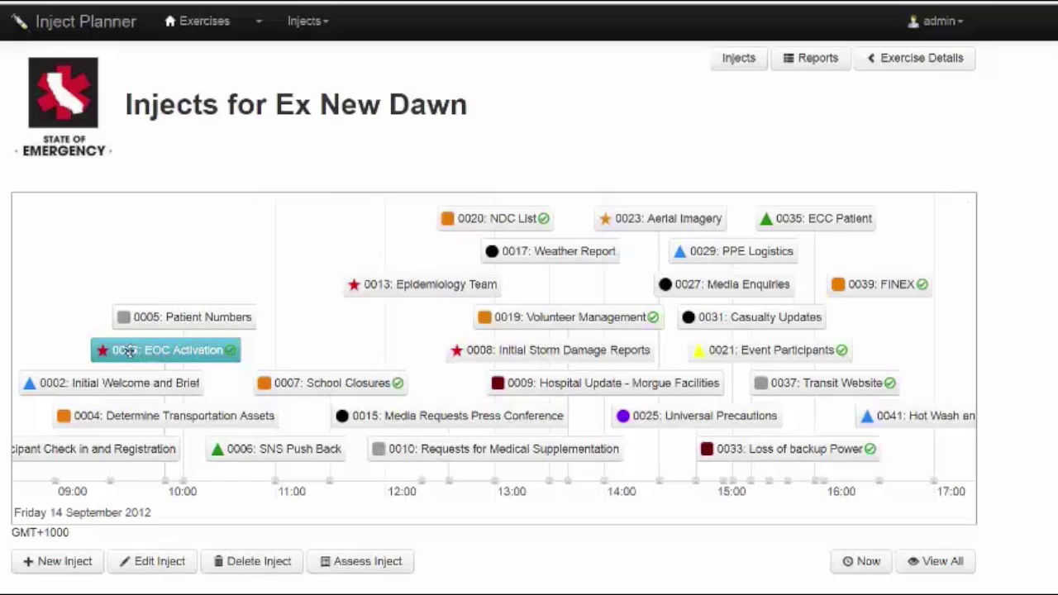
Step: Move inject 0003: EOC Activation to 12:00 on the timeline and deselect it
{"action": "left_click_drag", "start_coordinate": [129, 350], "coordinate": [370, 409]}
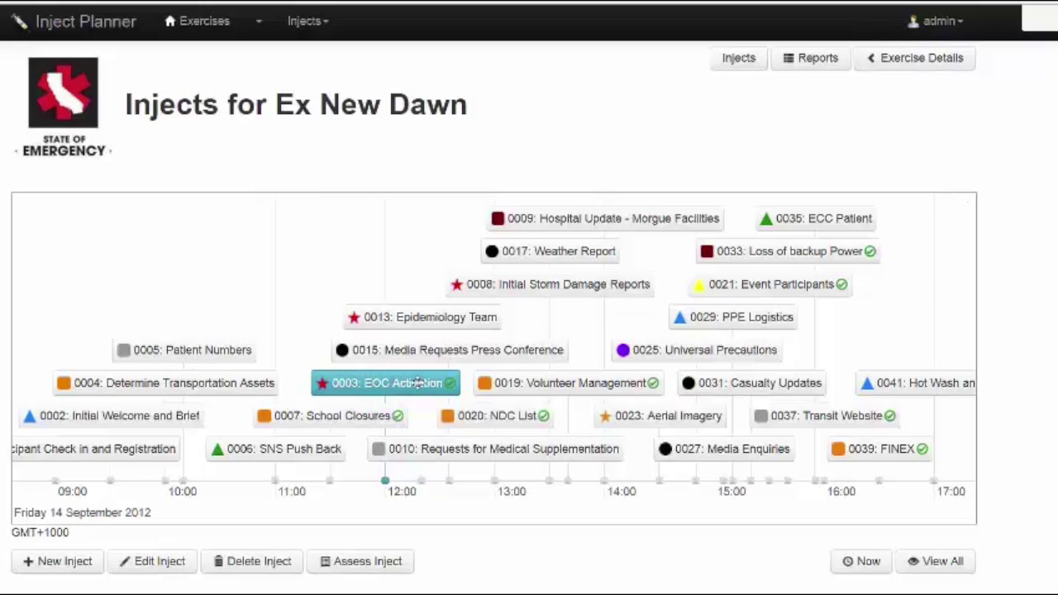
{"action": "left_click", "coordinate": [586, 413]}
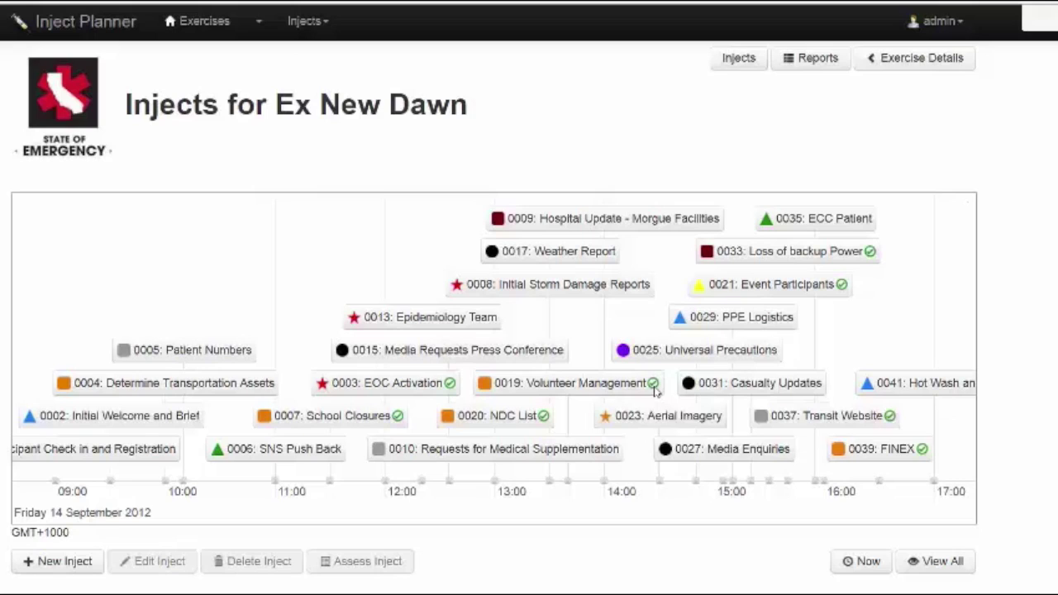
{"action": "mouse_move", "coordinate": [654, 391]}
{"action": "mouse_move", "coordinate": [544, 386]}
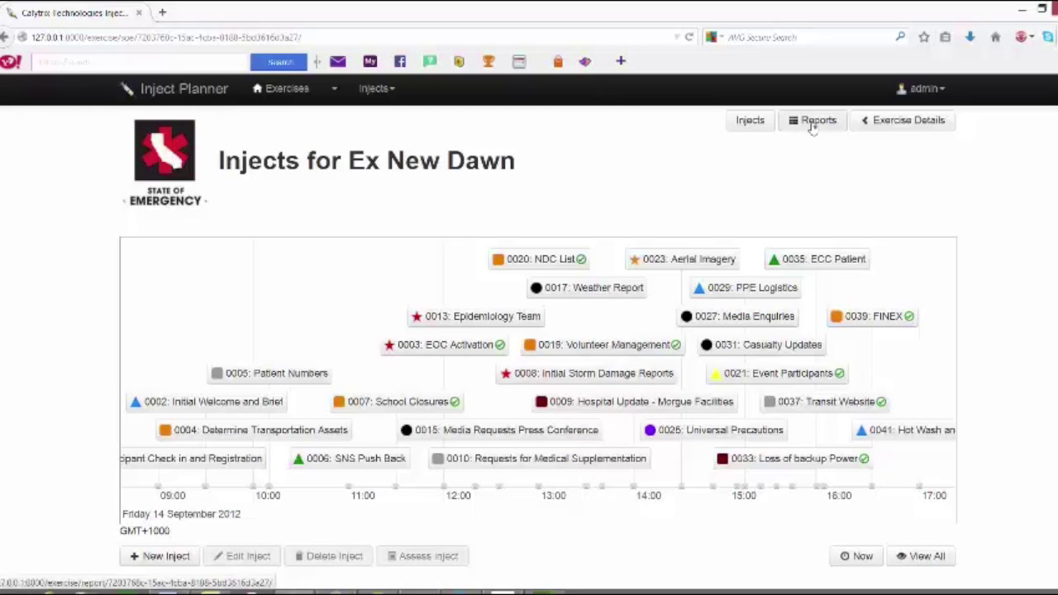
Step: Open the inject report for Ex New Dawn and view it chronologically and by training objective
{"action": "left_click", "coordinate": [812, 126]}
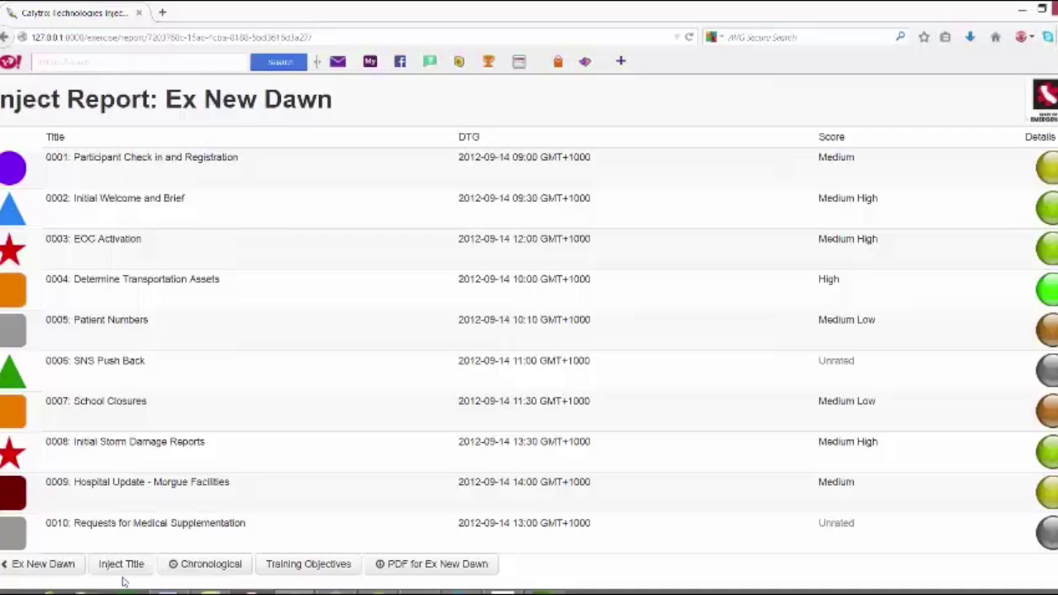
{"action": "left_click", "coordinate": [205, 569]}
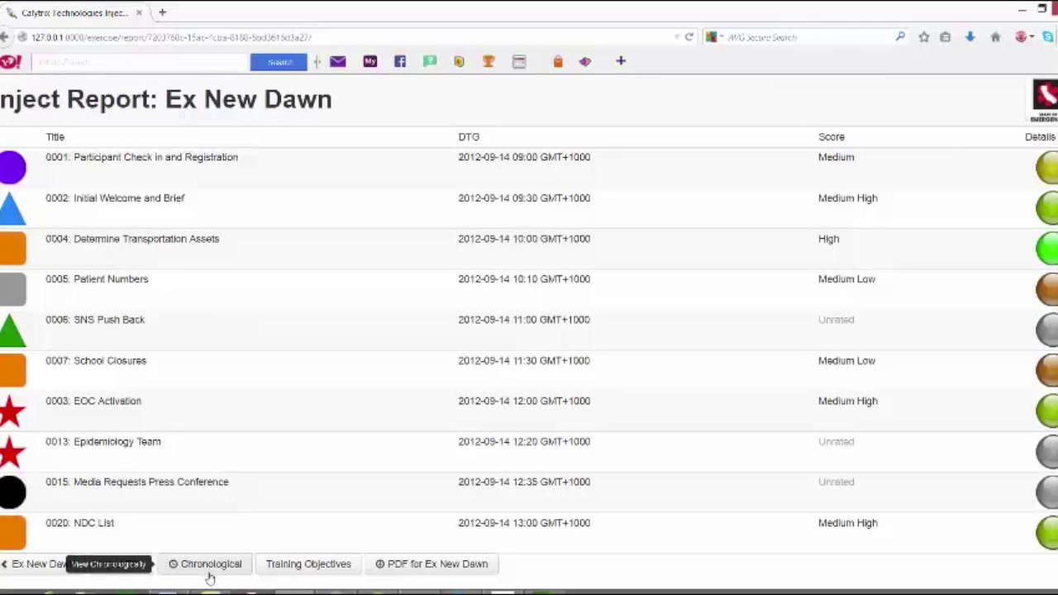
{"action": "left_click", "coordinate": [310, 567]}
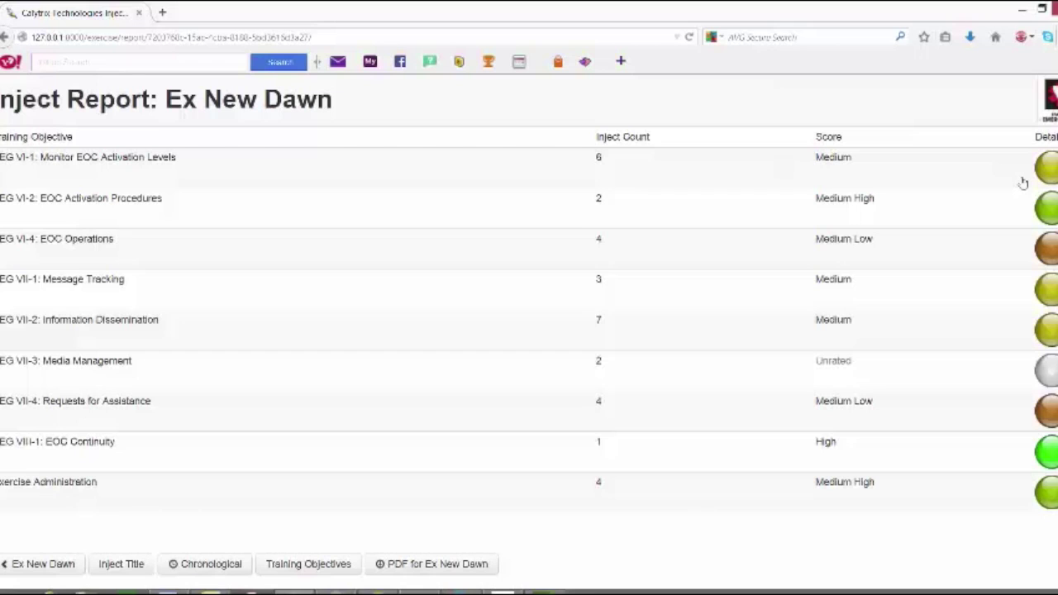
Step: Check the assessments of inject 0003 under the EOC Activation Procedures training objective and return to the objectives report
{"action": "left_click", "coordinate": [87, 204]}
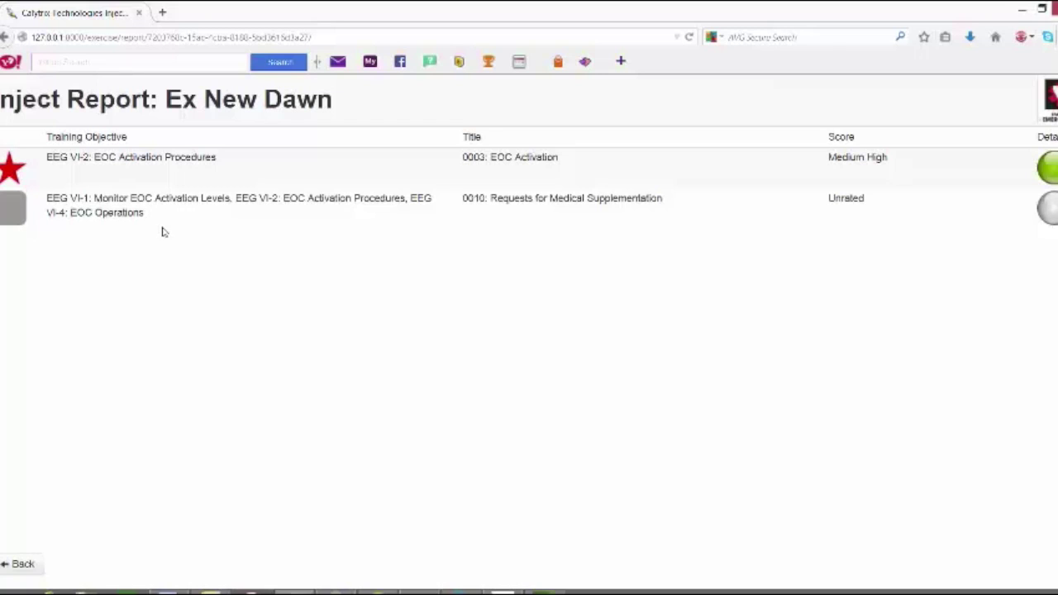
{"action": "left_click", "coordinate": [12, 169]}
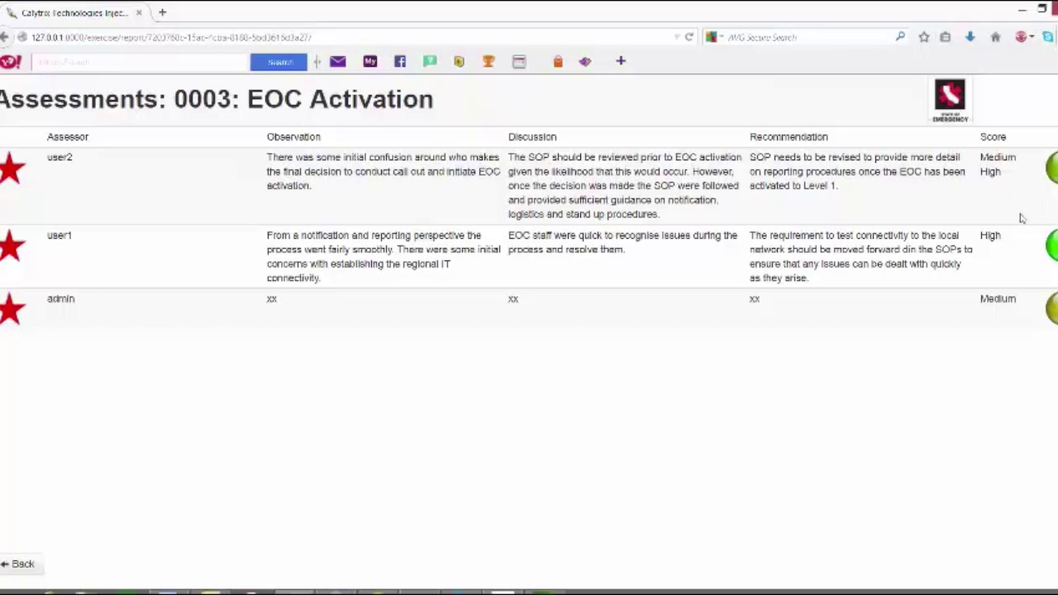
{"action": "left_click", "coordinate": [22, 564]}
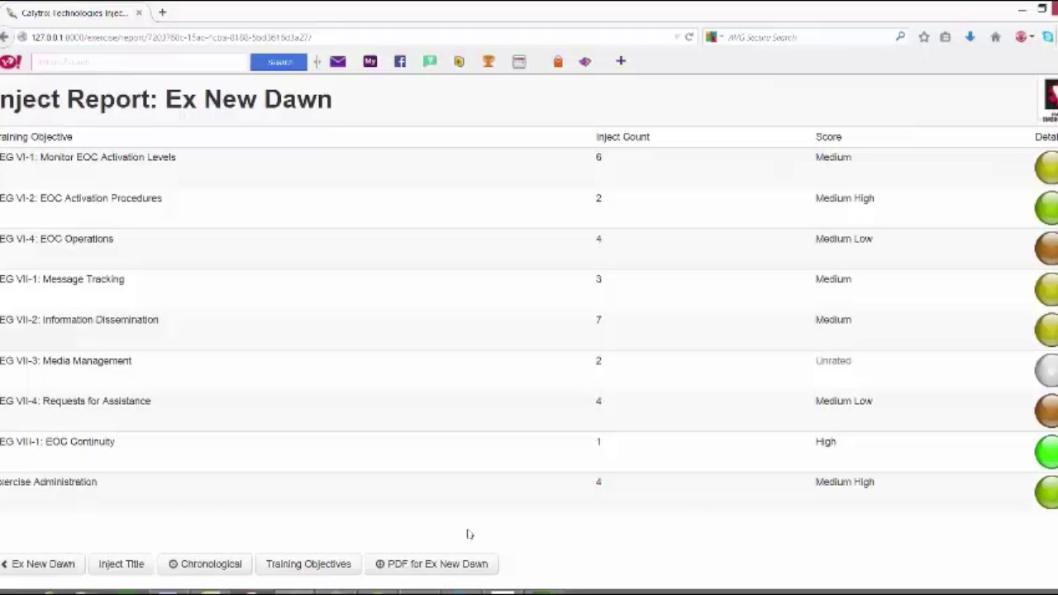
Step: Create the PDF report for Ex New Dawn and open it in Adobe Reader
{"action": "left_click", "coordinate": [390, 566]}
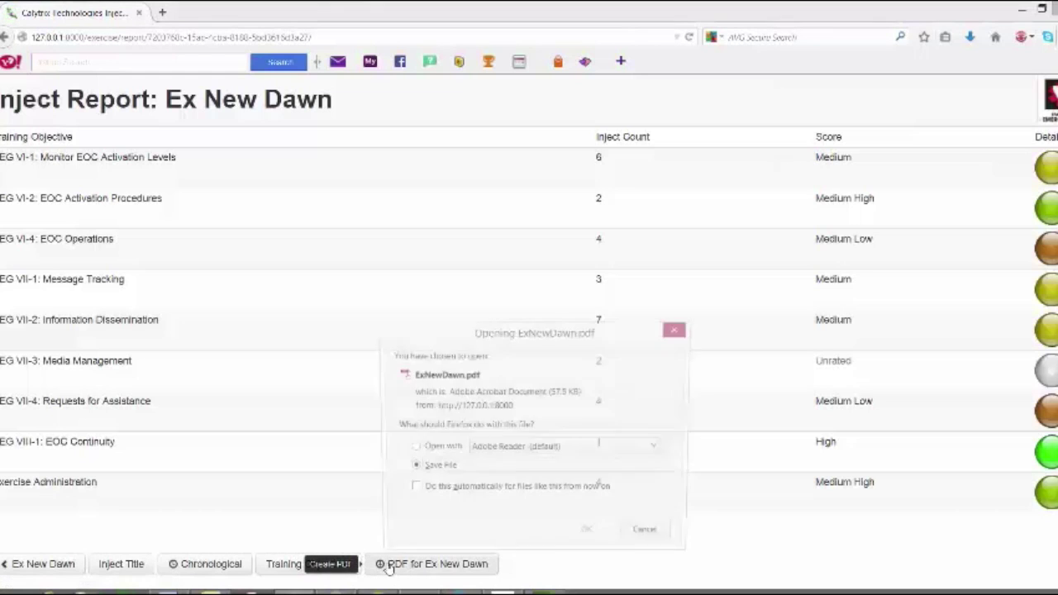
{"action": "left_click", "coordinate": [411, 448]}
{"action": "left_click", "coordinate": [592, 537]}
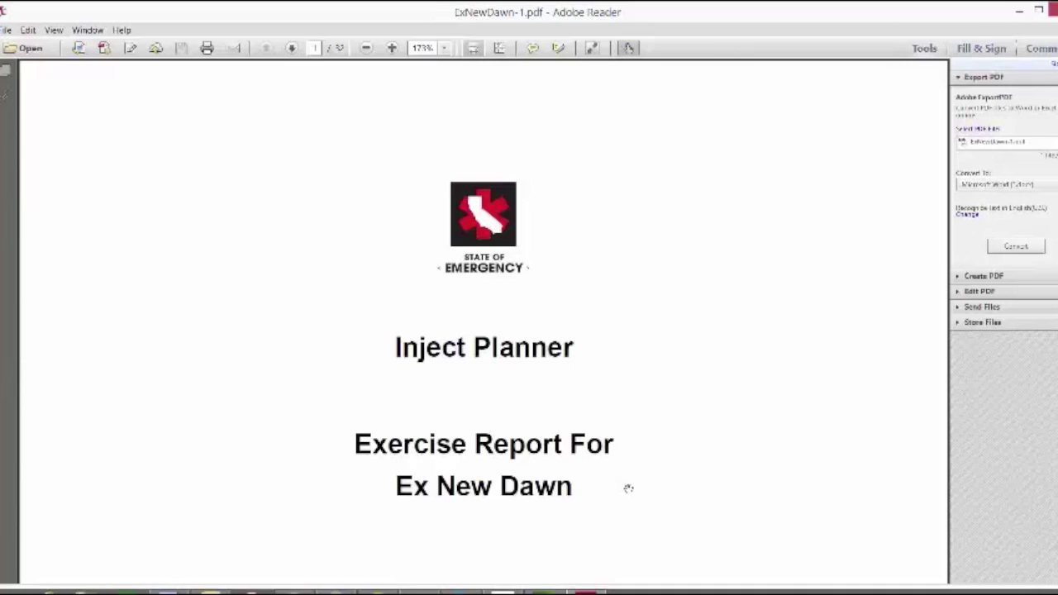
Step: Look through the PDF report's title page and its table of contents of injects and inject assessments
{"action": "scroll", "coordinate": [628, 489], "scroll_direction": "down", "scroll_amount": 1}
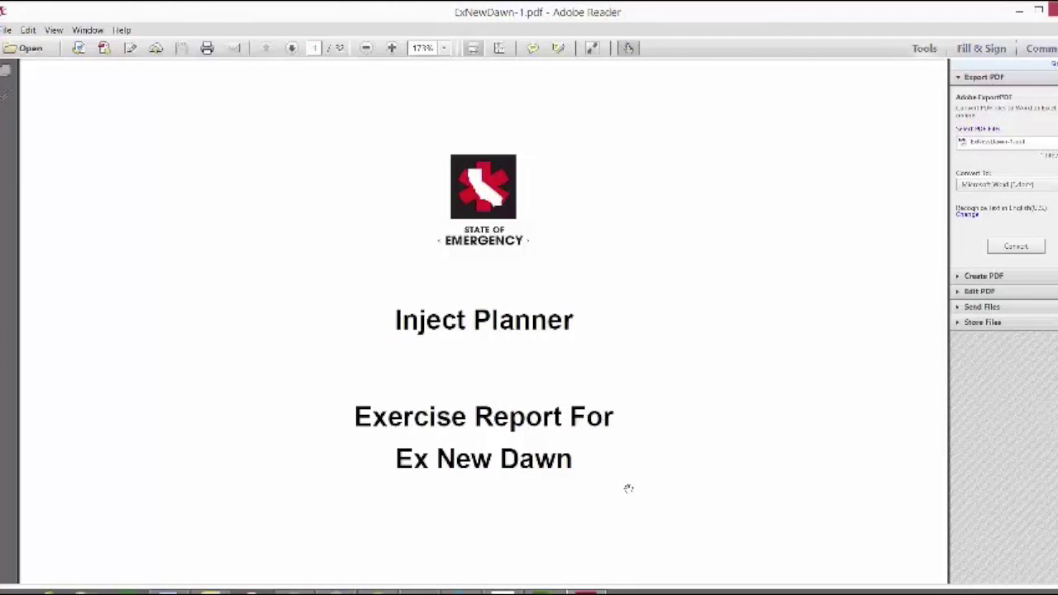
{"action": "scroll", "coordinate": [628, 488], "scroll_direction": "down", "scroll_amount": 1}
{"action": "scroll", "coordinate": [629, 488], "scroll_direction": "down", "scroll_amount": 5}
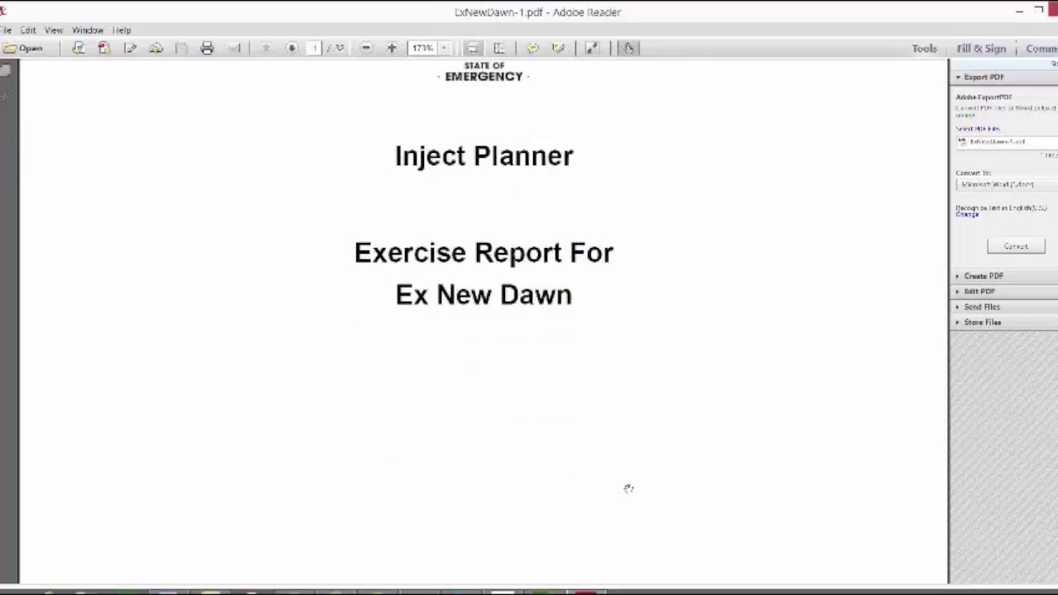
{"action": "scroll", "coordinate": [626, 488], "scroll_direction": "down", "scroll_amount": 8}
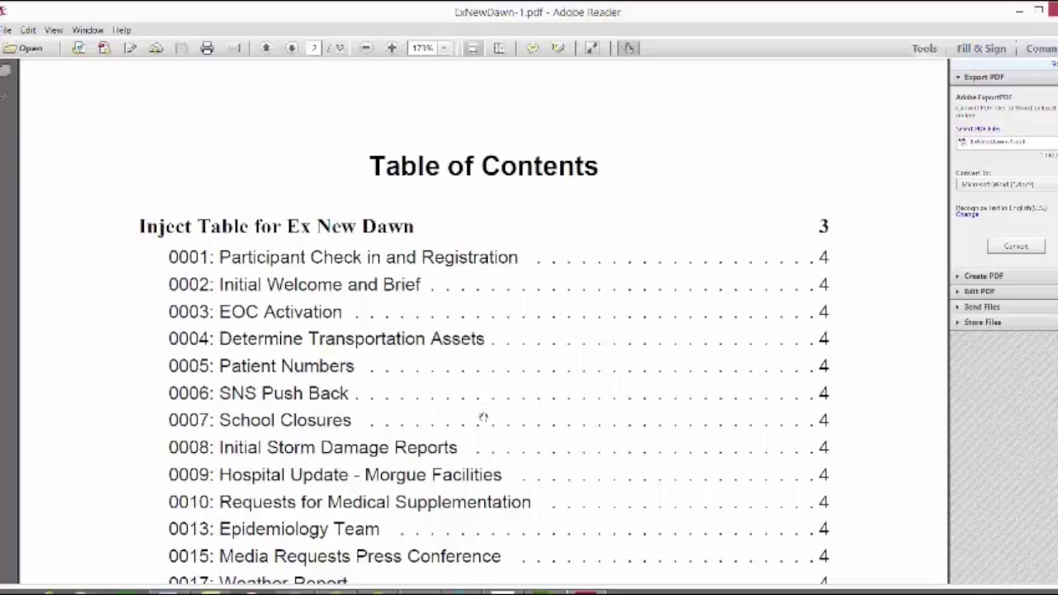
{"action": "scroll", "coordinate": [405, 416], "scroll_direction": "down", "scroll_amount": 8}
{"action": "scroll", "coordinate": [405, 415], "scroll_direction": "down", "scroll_amount": 15}
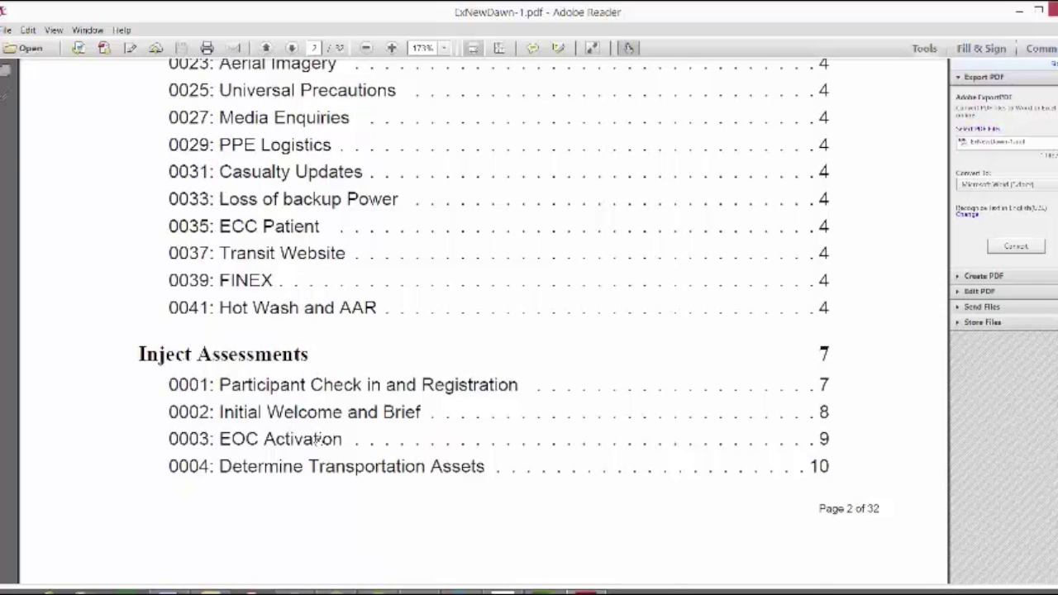
{"action": "scroll", "coordinate": [319, 440], "scroll_direction": "down", "scroll_amount": 20}
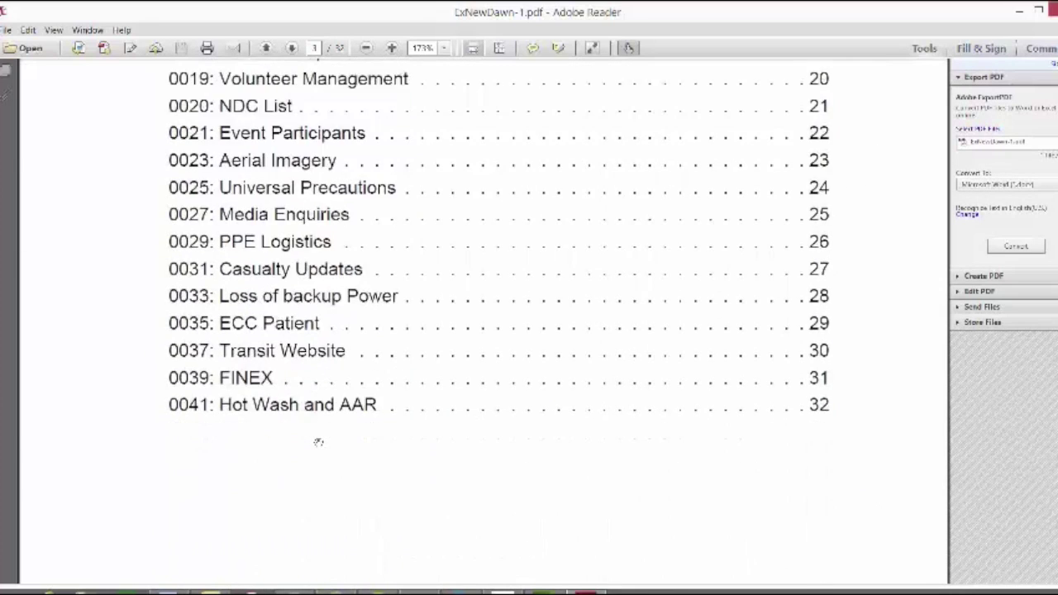
Step: Examine the PDF's inject table with types, times and scores, and the assessment pages for injects 0001 to 0003
{"action": "scroll", "coordinate": [318, 440], "scroll_direction": "down", "scroll_amount": 20}
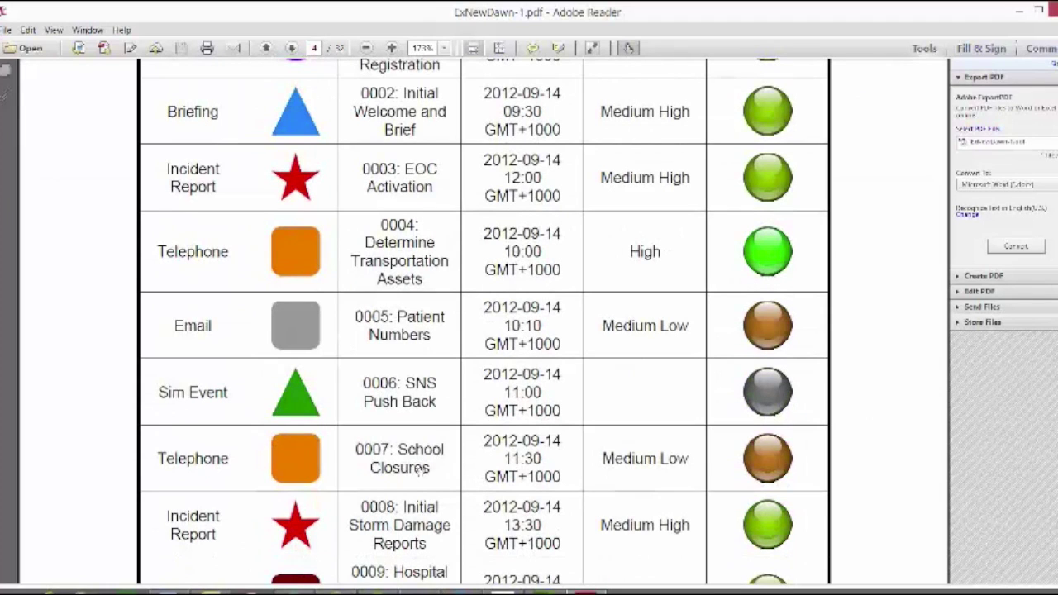
{"action": "scroll", "coordinate": [421, 469], "scroll_direction": "down", "scroll_amount": 20}
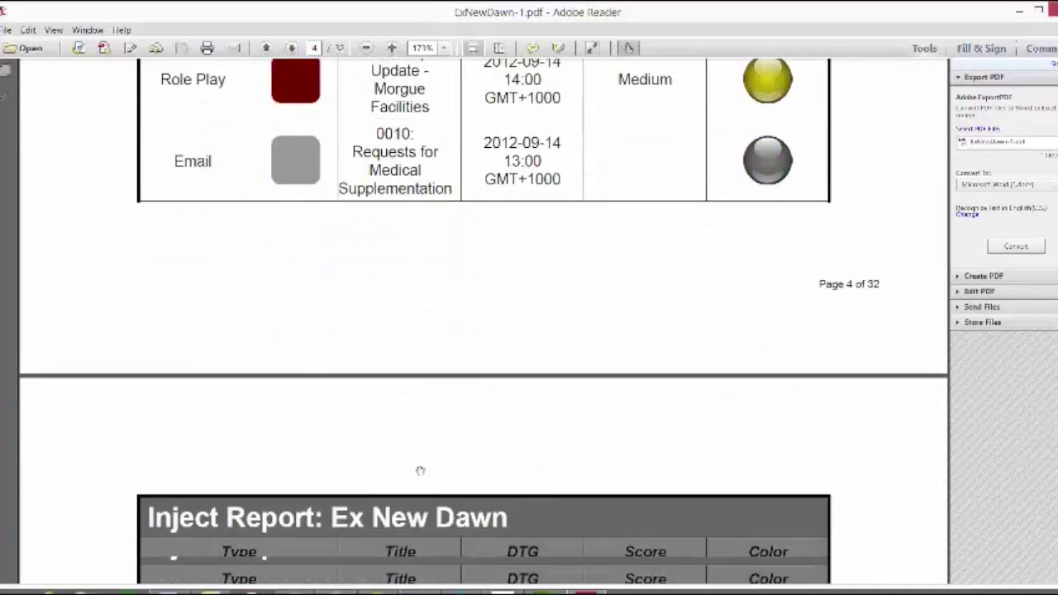
{"action": "scroll", "coordinate": [421, 469], "scroll_direction": "down", "scroll_amount": 20}
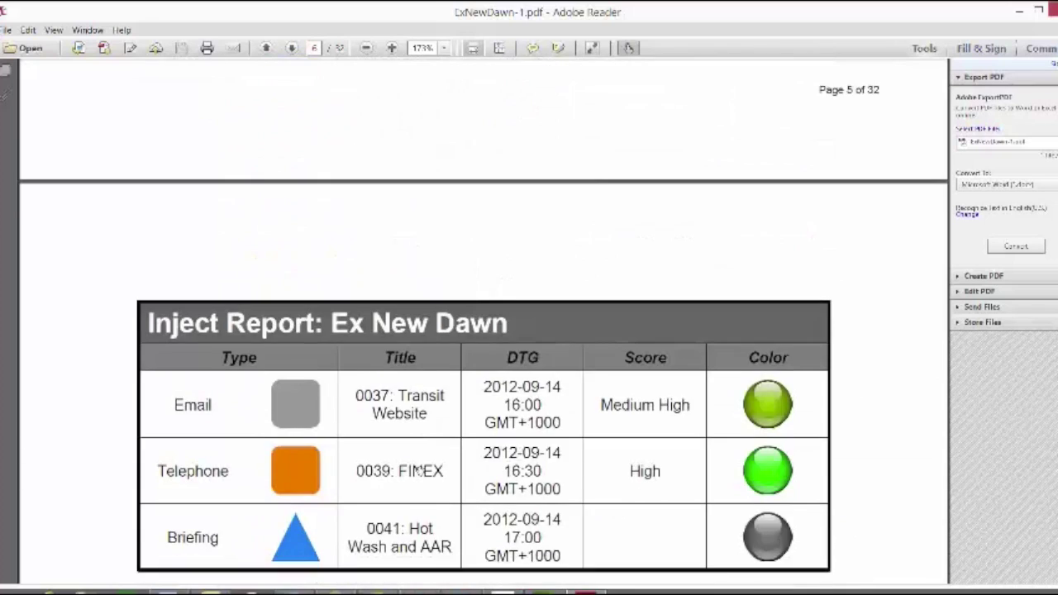
{"action": "scroll", "coordinate": [420, 471], "scroll_direction": "down", "scroll_amount": 15}
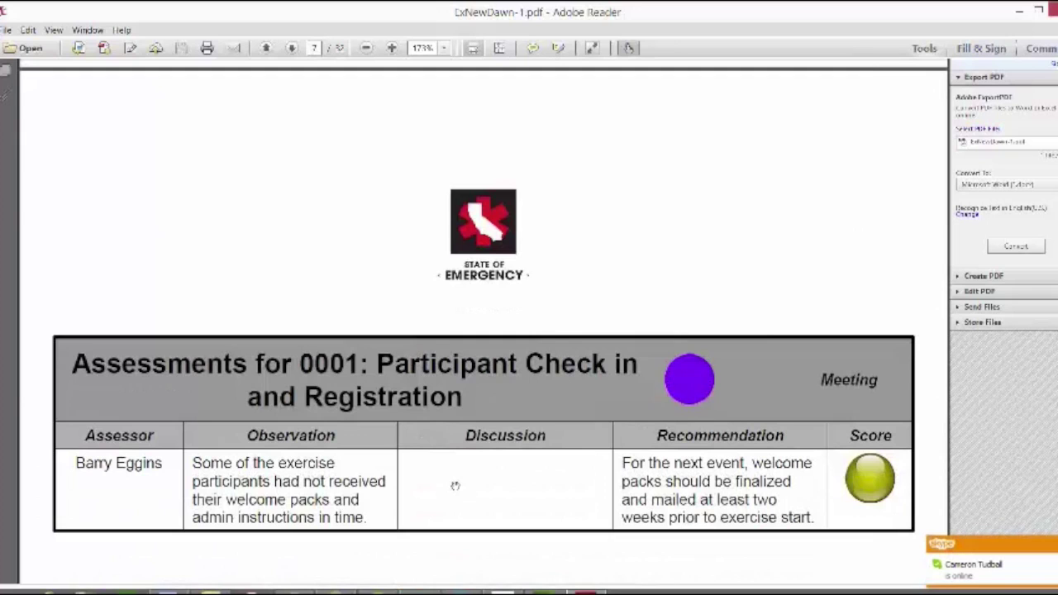
{"action": "scroll", "coordinate": [454, 485], "scroll_direction": "down", "scroll_amount": 15}
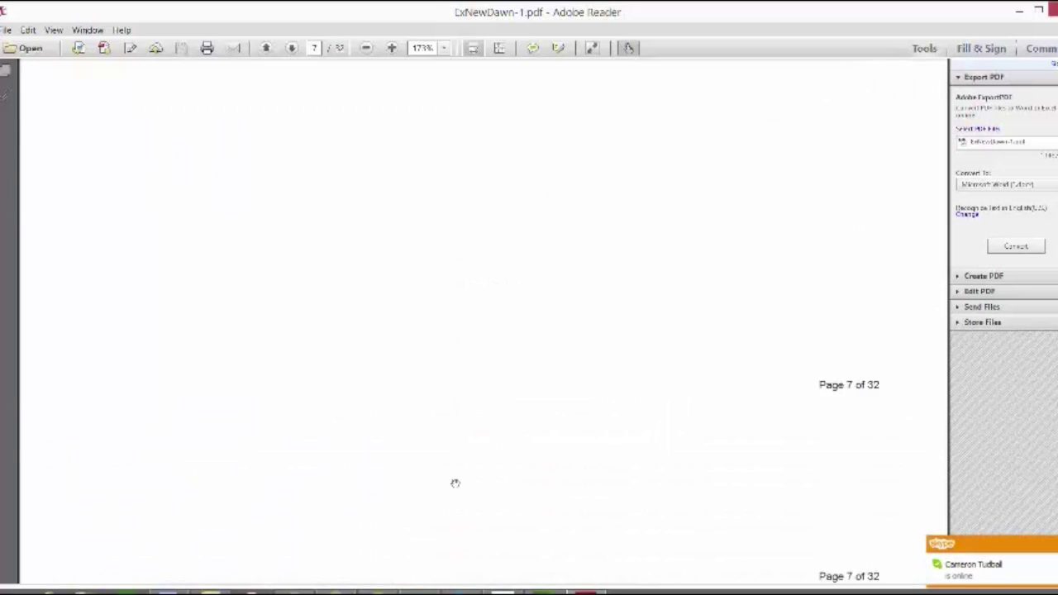
{"action": "scroll", "coordinate": [455, 483], "scroll_direction": "down", "scroll_amount": 8}
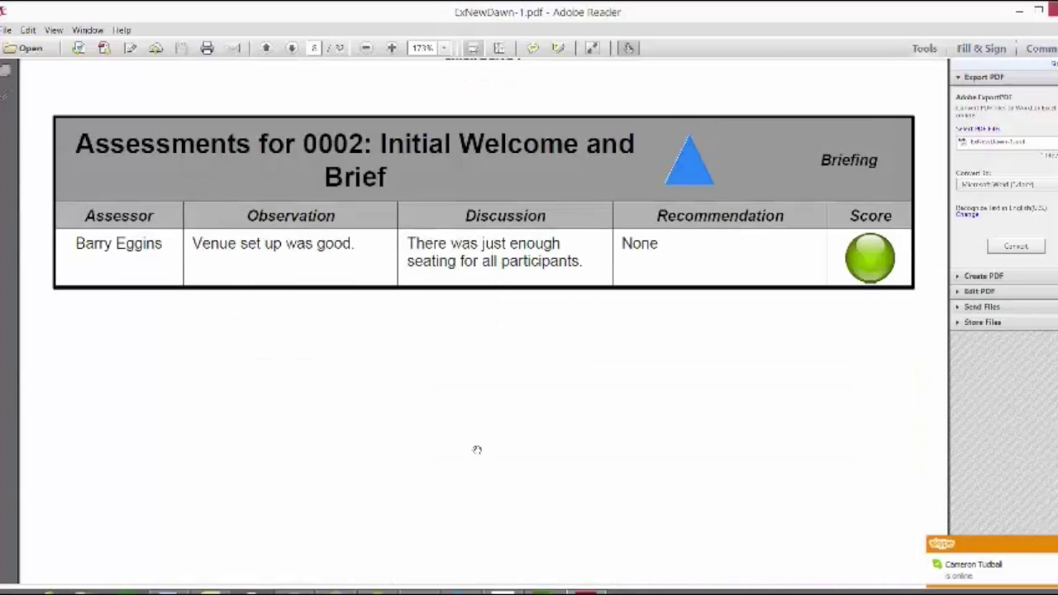
{"action": "scroll", "coordinate": [477, 448], "scroll_direction": "down", "scroll_amount": 4}
{"action": "scroll", "coordinate": [477, 448], "scroll_direction": "down", "scroll_amount": 15}
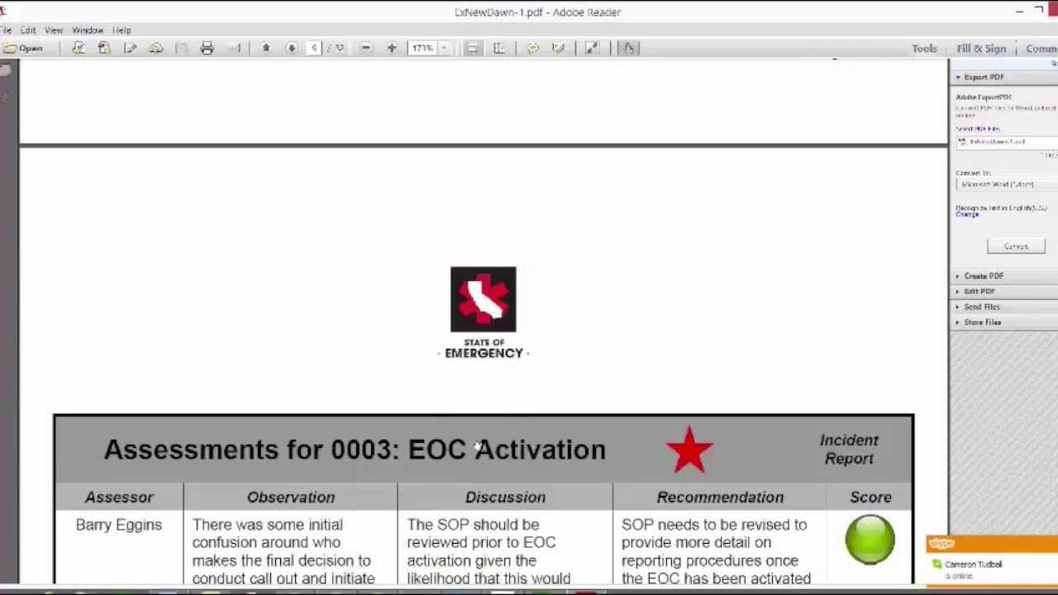
{"action": "scroll", "coordinate": [477, 442], "scroll_direction": "down", "scroll_amount": 1}
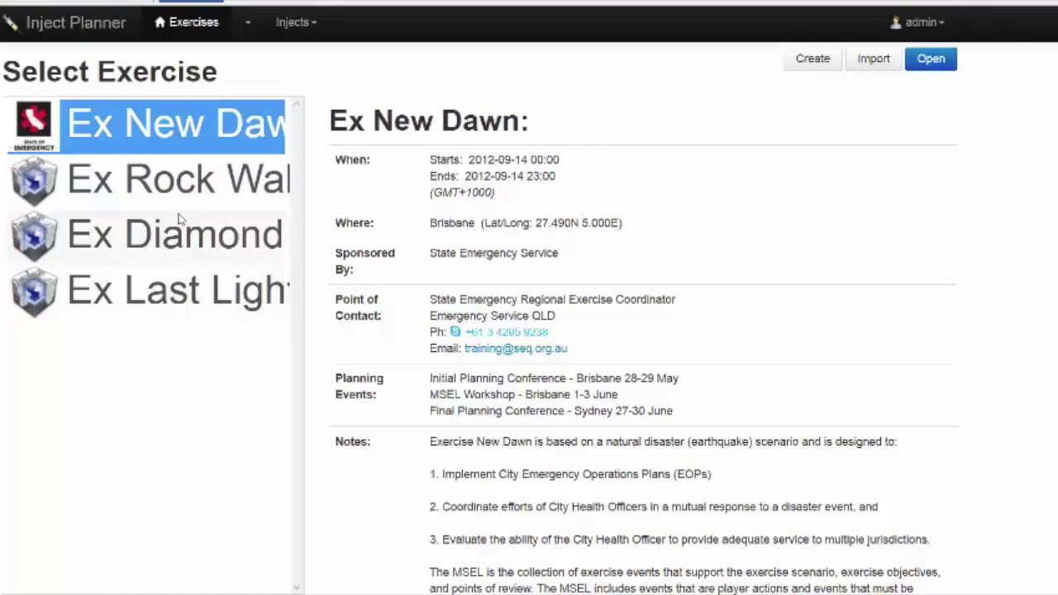
Step: Look over the exercise list and examine the description, type, location and expected action columns of Ex New Dawn's inject table
{"action": "left_click", "coordinate": [200, 194]}
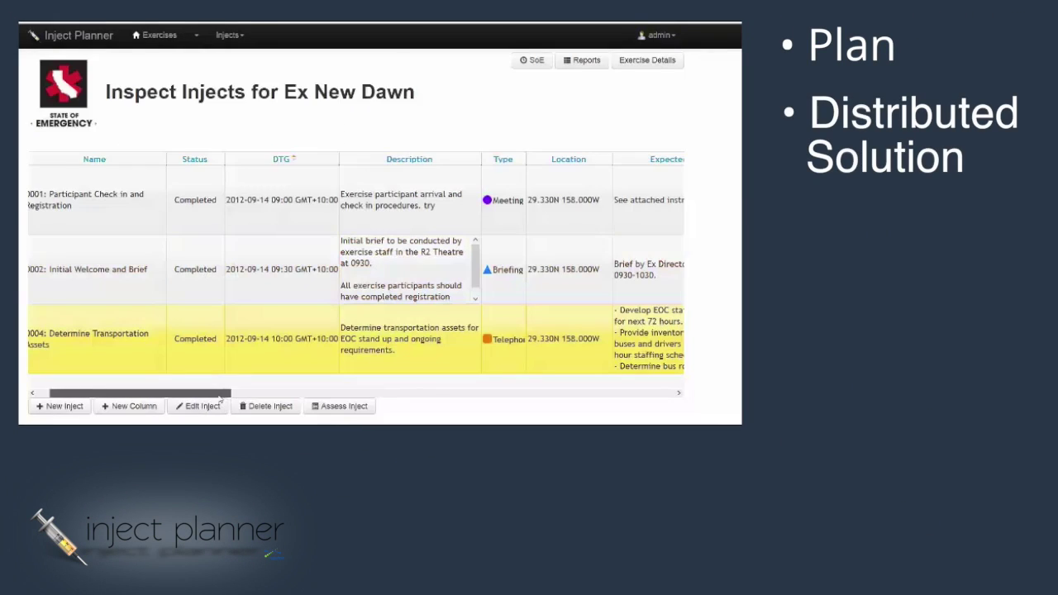
{"action": "left_click_drag", "start_coordinate": [220, 395], "coordinate": [238, 395]}
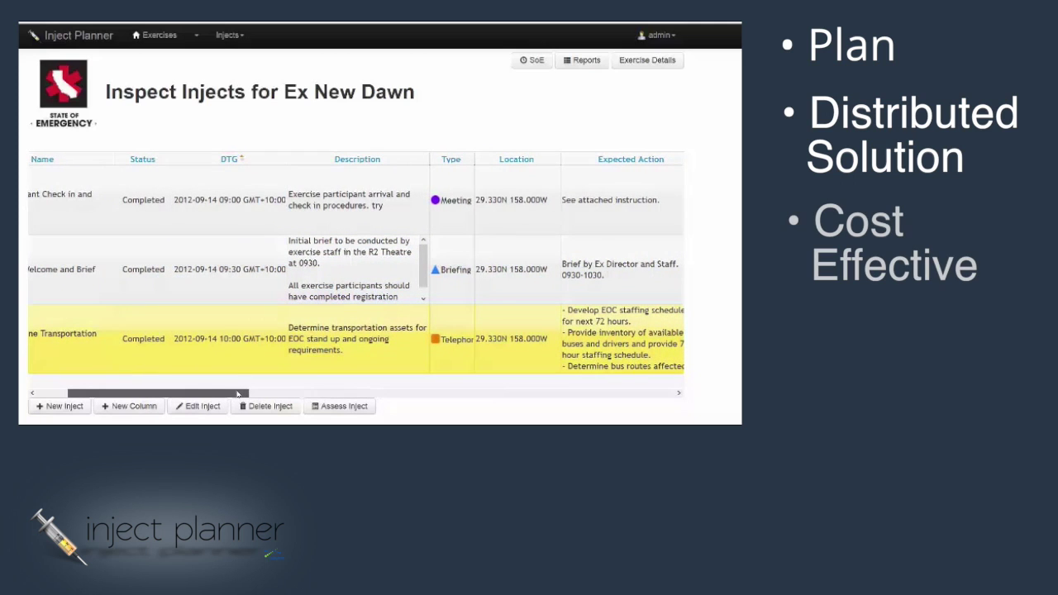
{"action": "left_click_drag", "start_coordinate": [238, 394], "coordinate": [250, 394]}
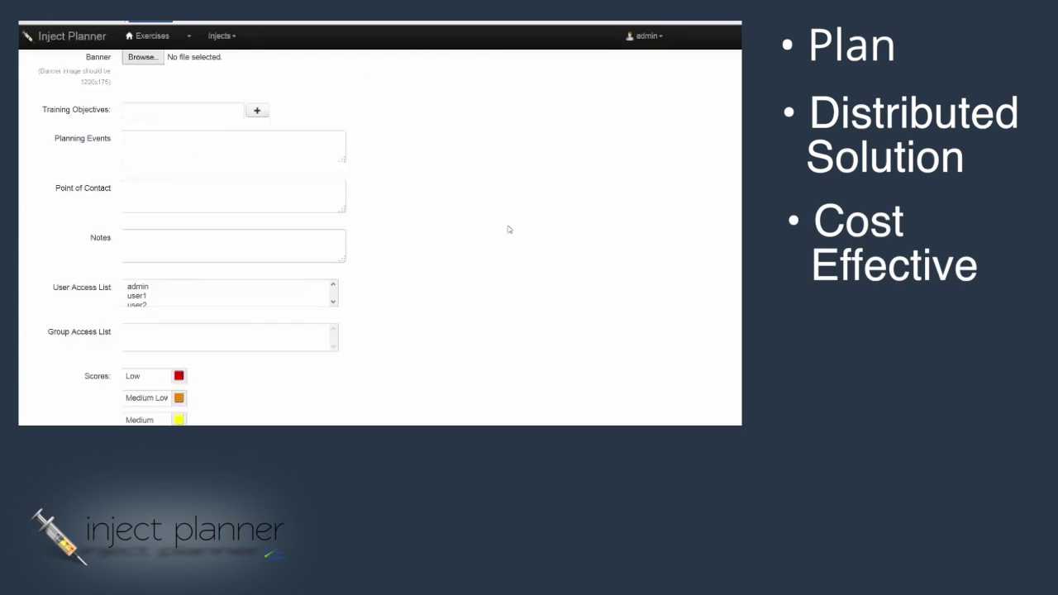
Step: Look through the exercise creation form's remaining fields and Ex New Dawn's inject timeline
{"action": "scroll", "coordinate": [487, 248], "scroll_direction": "down", "scroll_amount": 3}
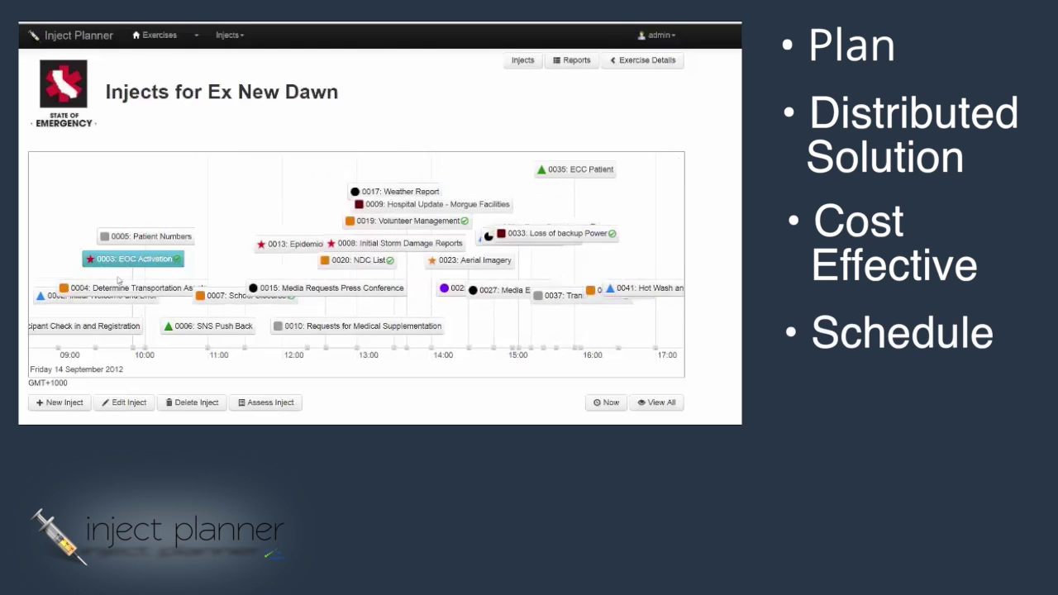
{"action": "left_click_drag", "start_coordinate": [156, 299], "coordinate": [272, 301]}
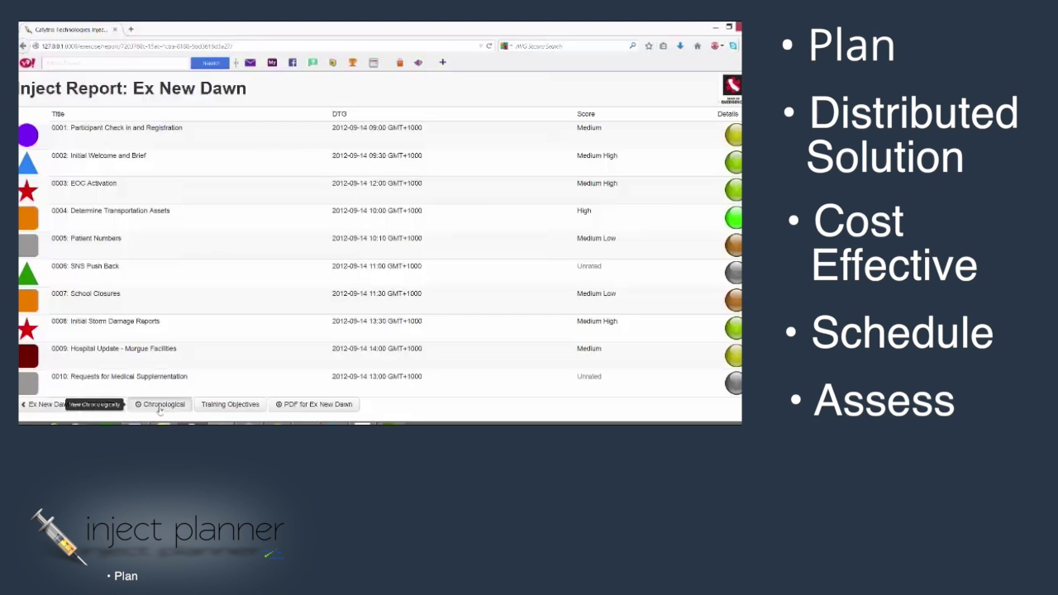
Step: View the Ex New Dawn inject report chronologically and by training objective, opening the assessments of inject 0003 under EOC Activation Procedures
{"action": "left_click", "coordinate": [160, 405]}
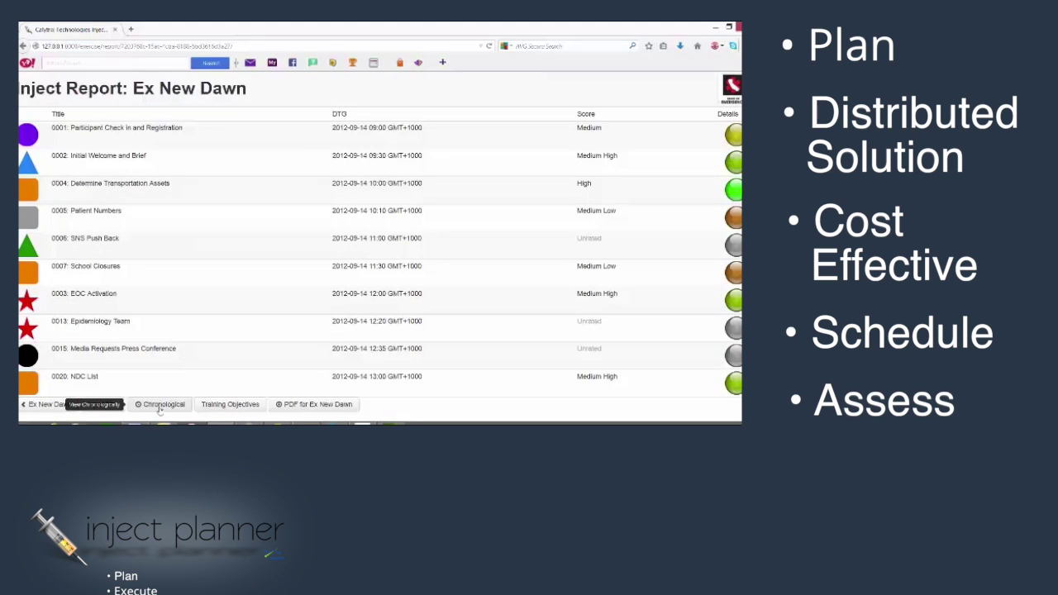
{"action": "left_click", "coordinate": [229, 405]}
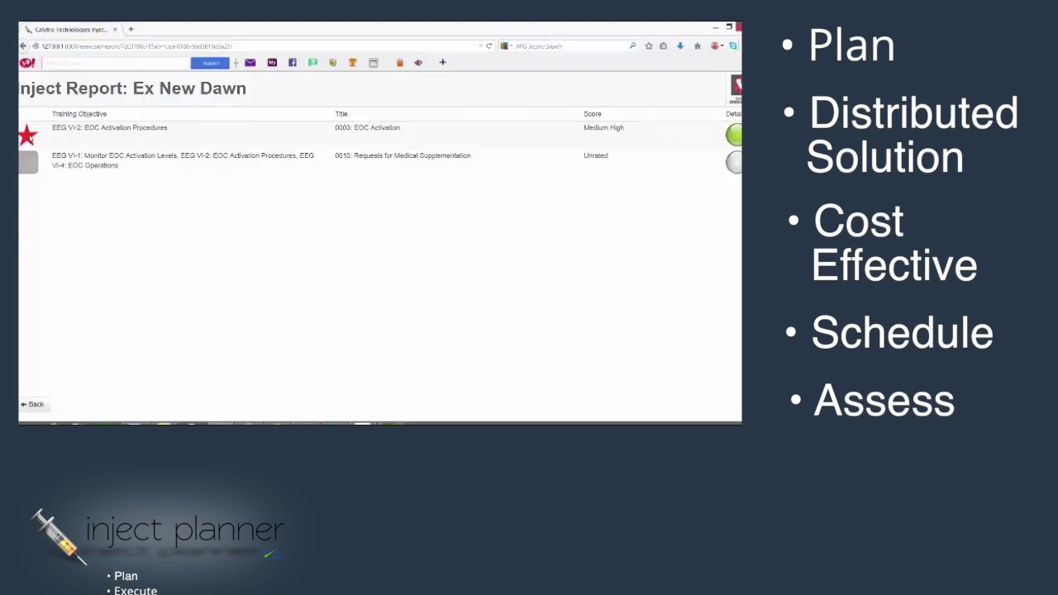
{"action": "left_click", "coordinate": [30, 137]}
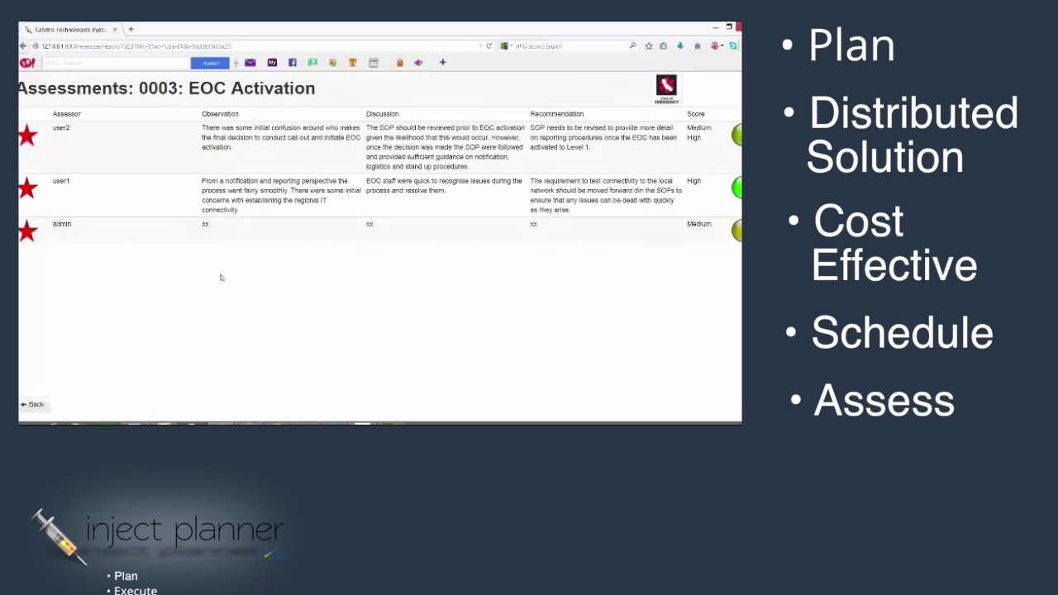